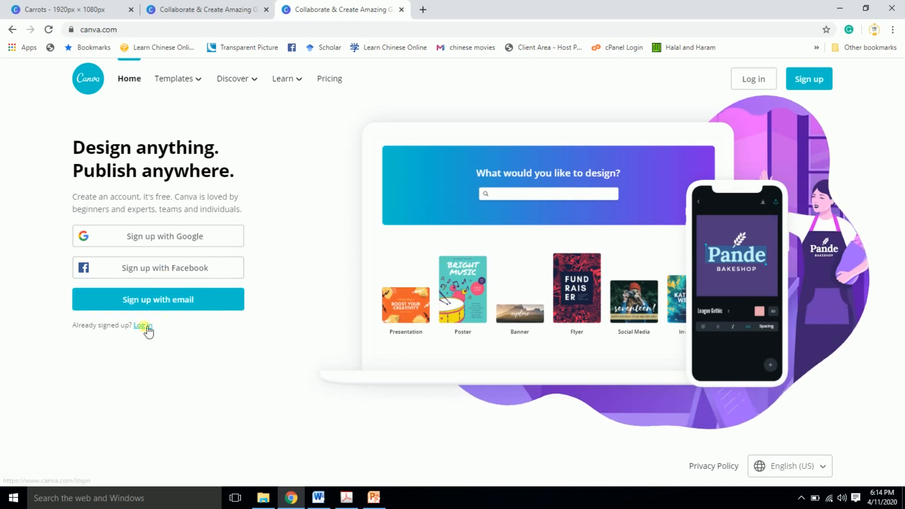
- Log in to the existing Canva account with the account e-mail and password
click(144, 327)
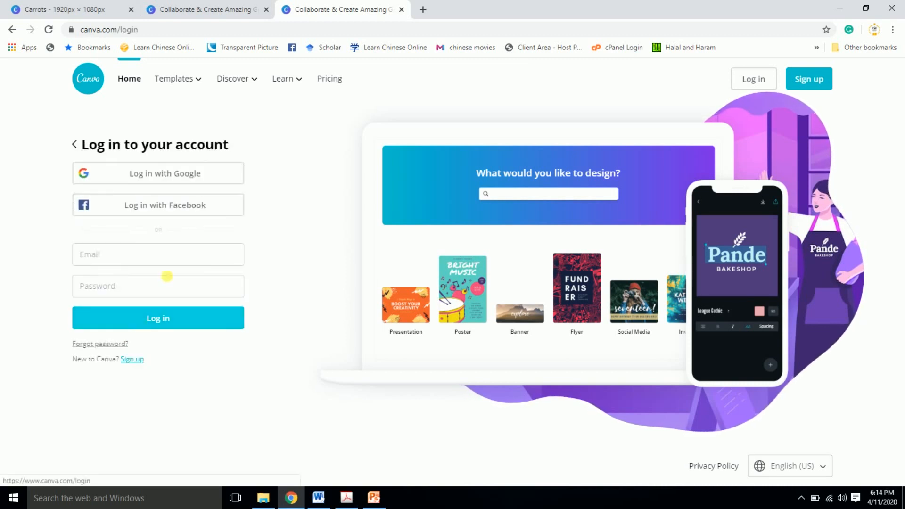
click(157, 260)
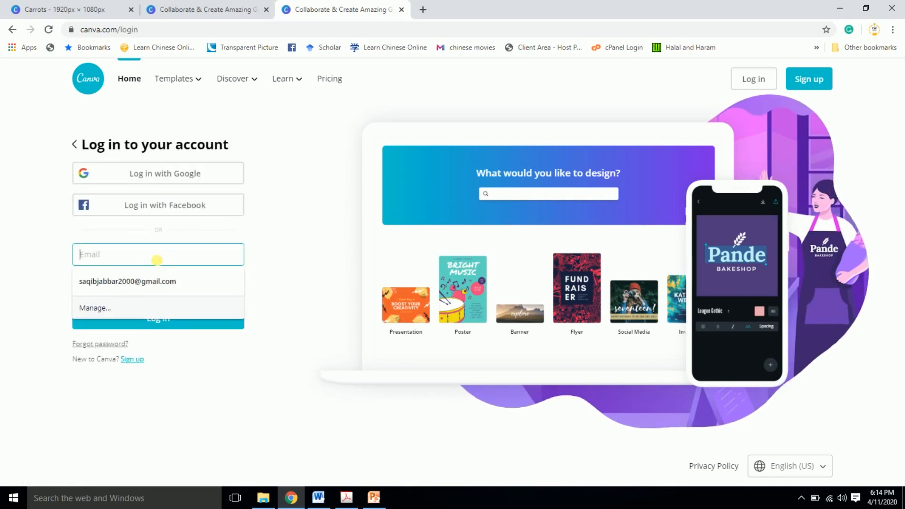
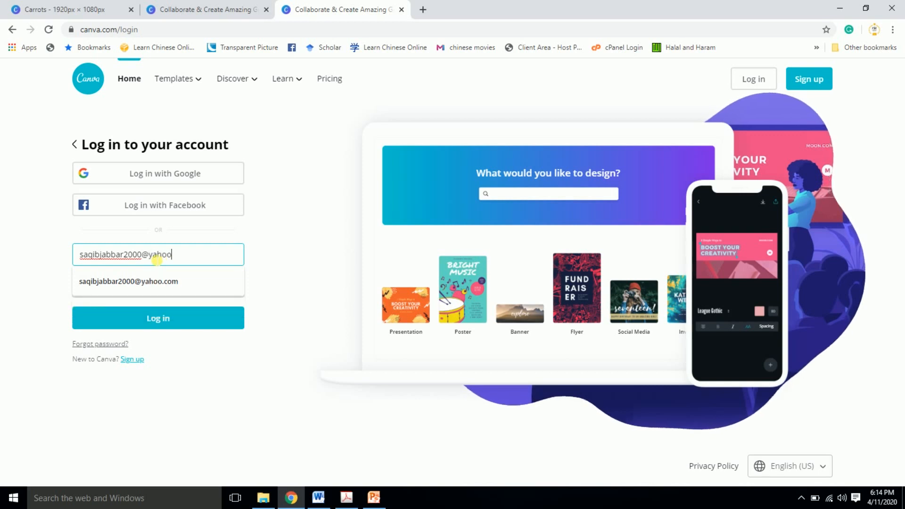
click(156, 283)
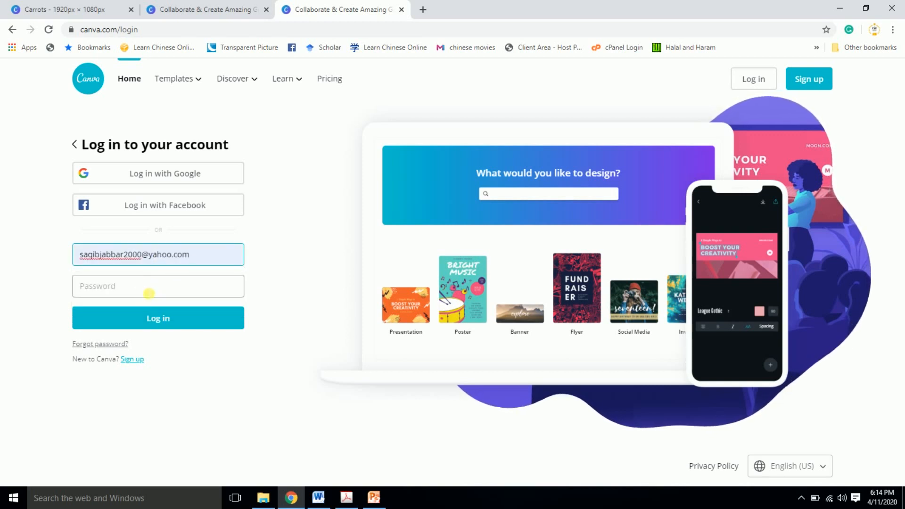
click(149, 293)
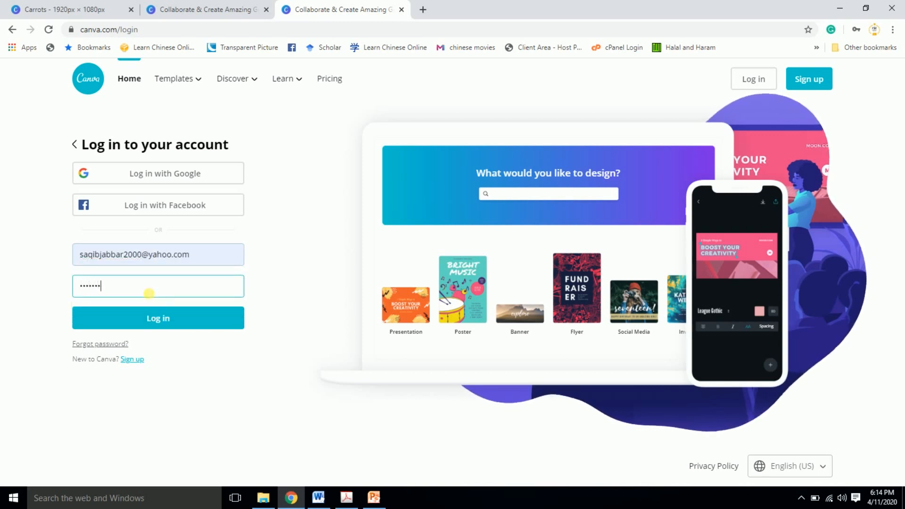
click(152, 317)
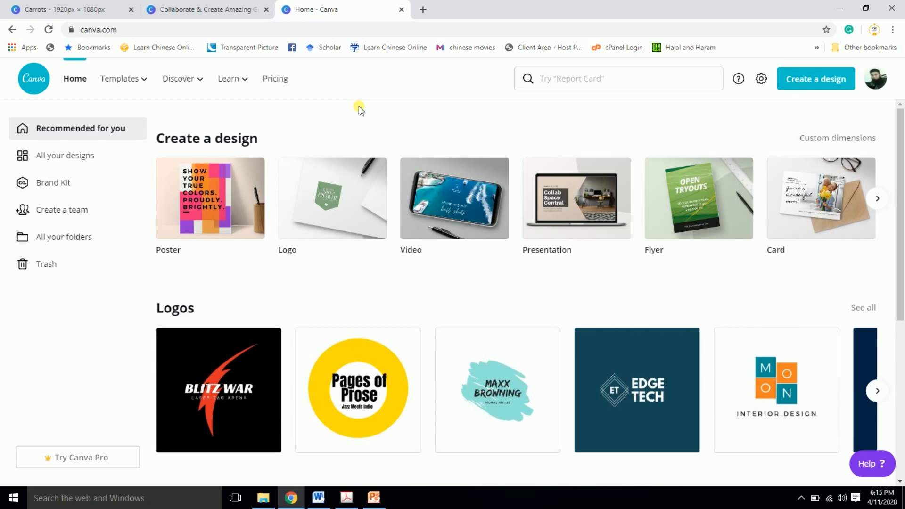
- Look through the recommended designs on the home page and the templates page, and return to the home page
drag(900, 204, 901, 508)
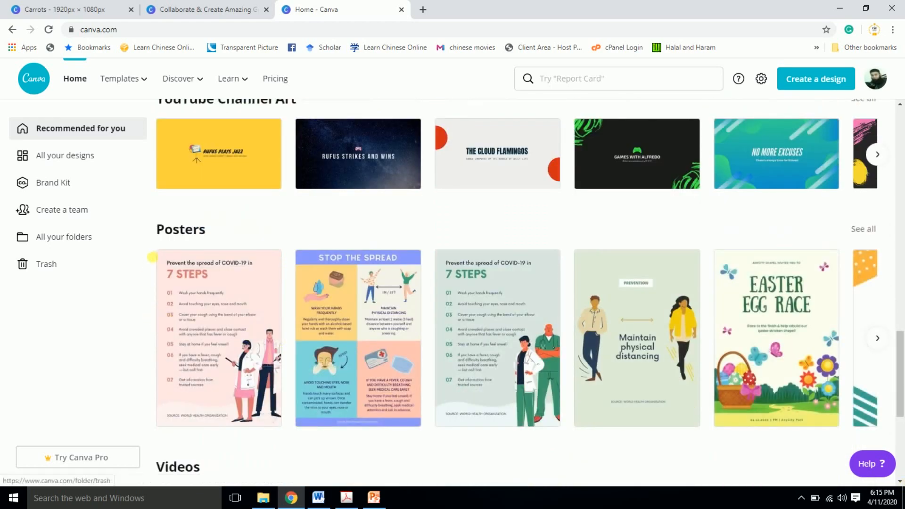
scroll(902, 377, down, 5)
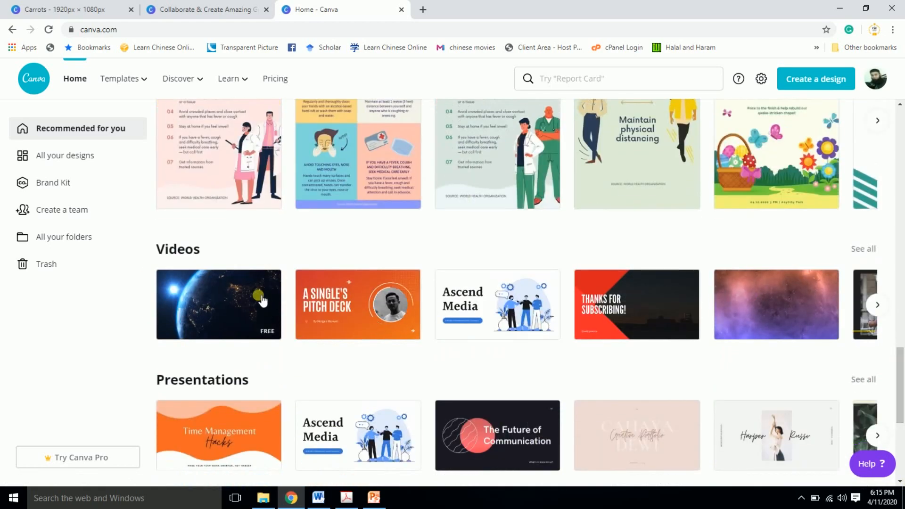
scroll(890, 212, down, 15)
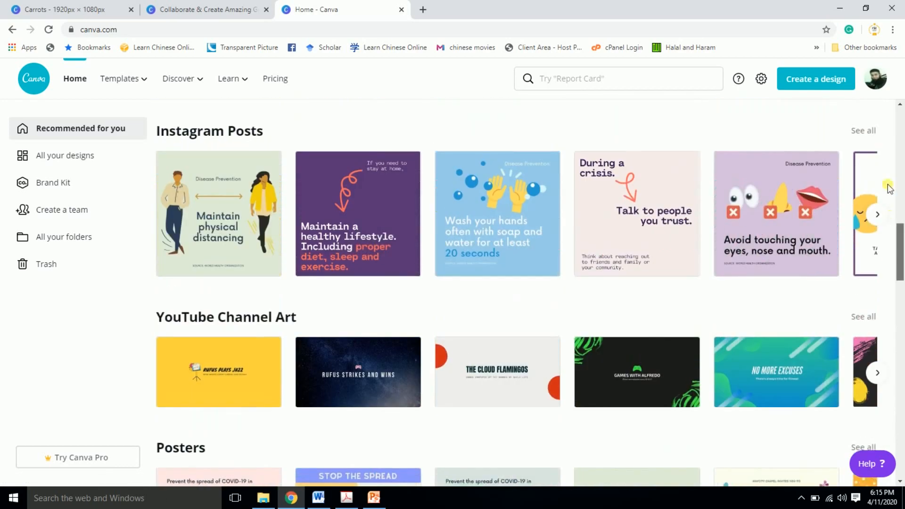
drag(888, 189, 890, 144)
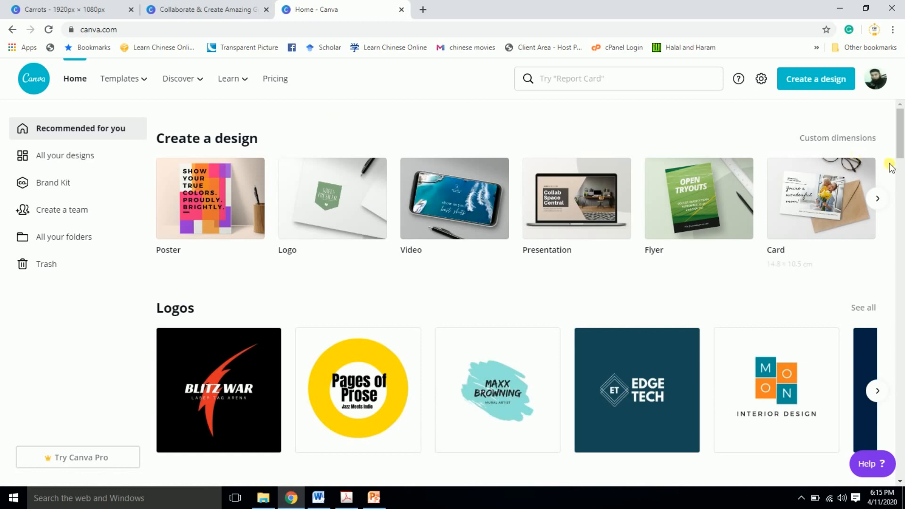
click(148, 82)
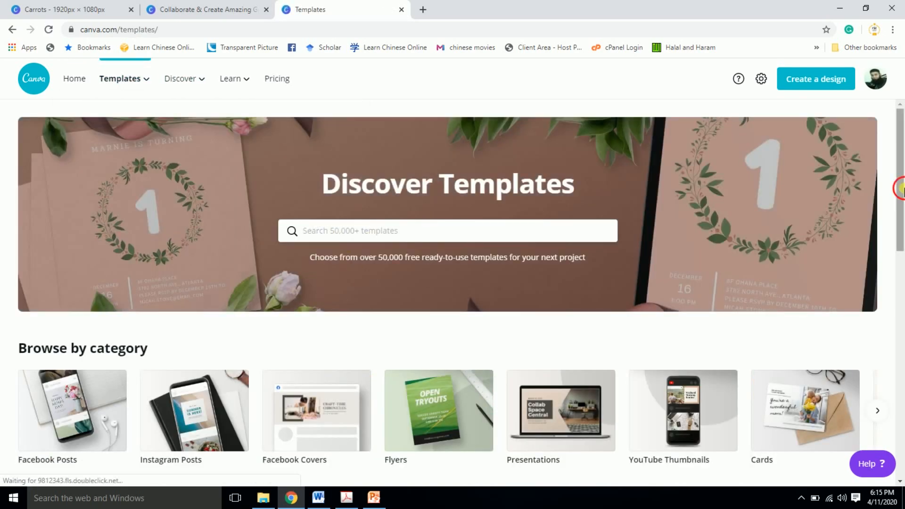
mouse_move(902, 188)
mouse_down()
mouse_move(901, 296)
mouse_move(901, 172)
mouse_up()
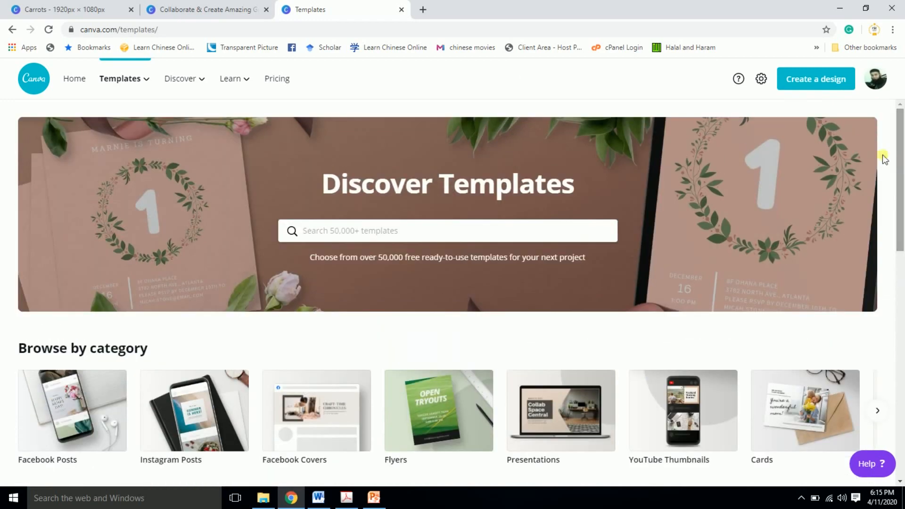
click(75, 80)
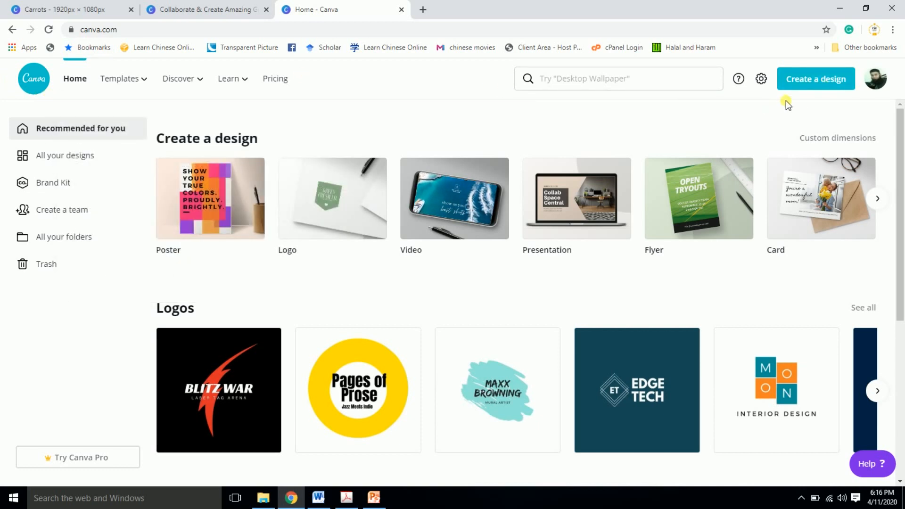
- Create a custom-size design of 1920 x 1080 px, checking the graphical abstract dimensions on the PowerPoint slide
click(819, 87)
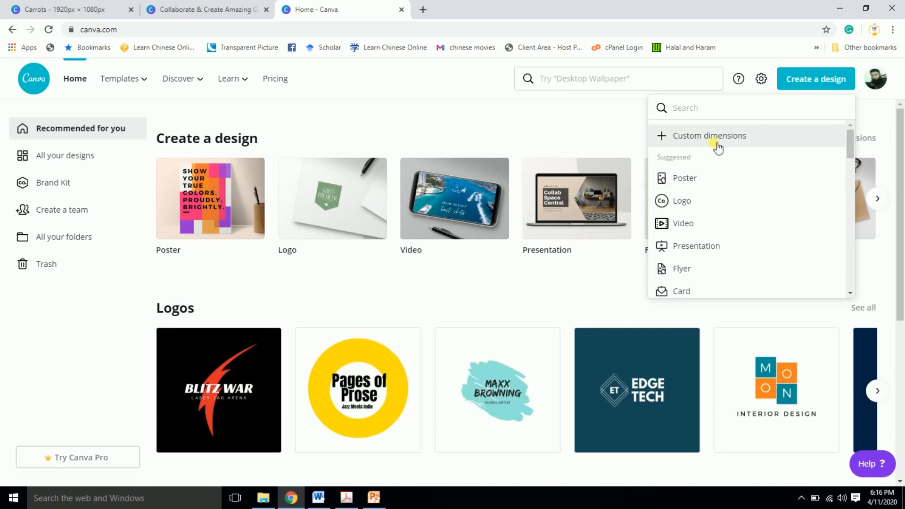
click(716, 145)
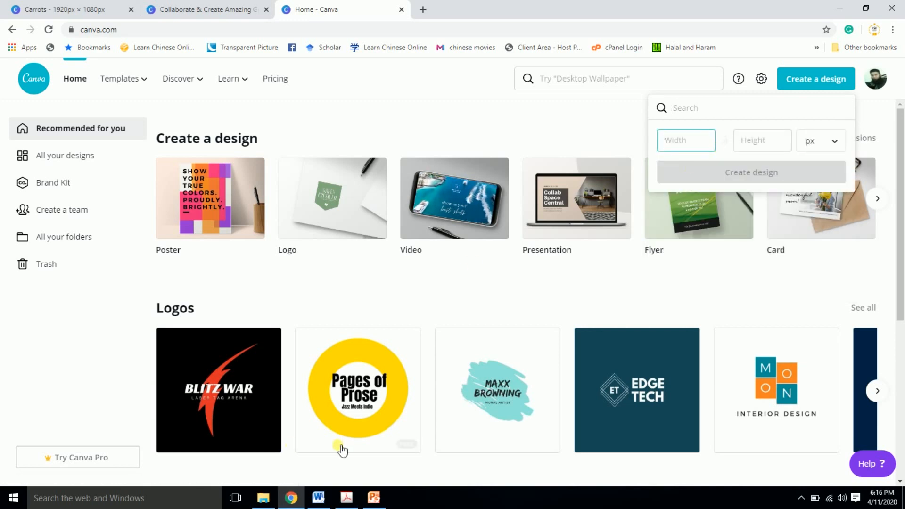
click(372, 496)
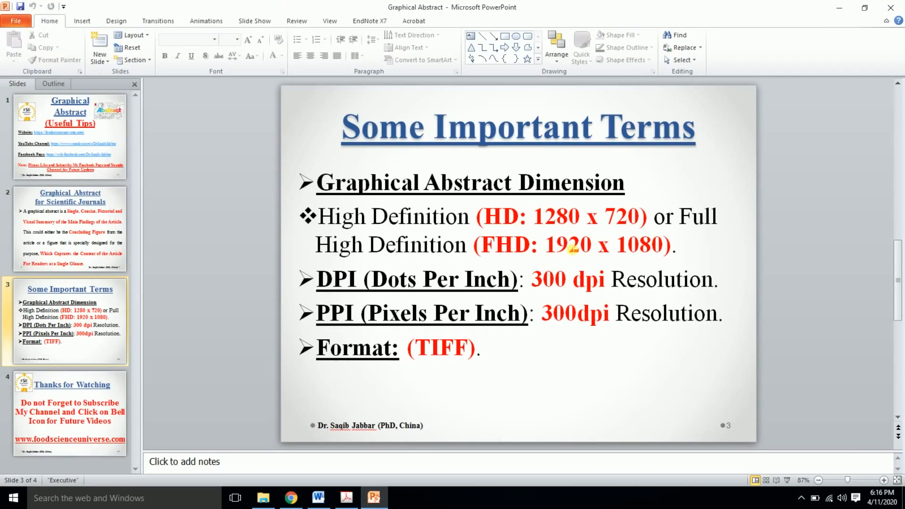
click(291, 497)
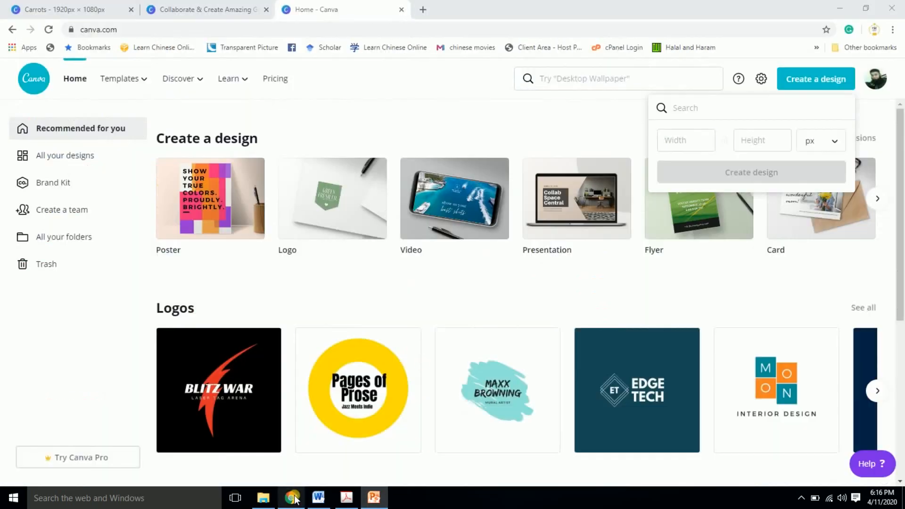
text(1920)
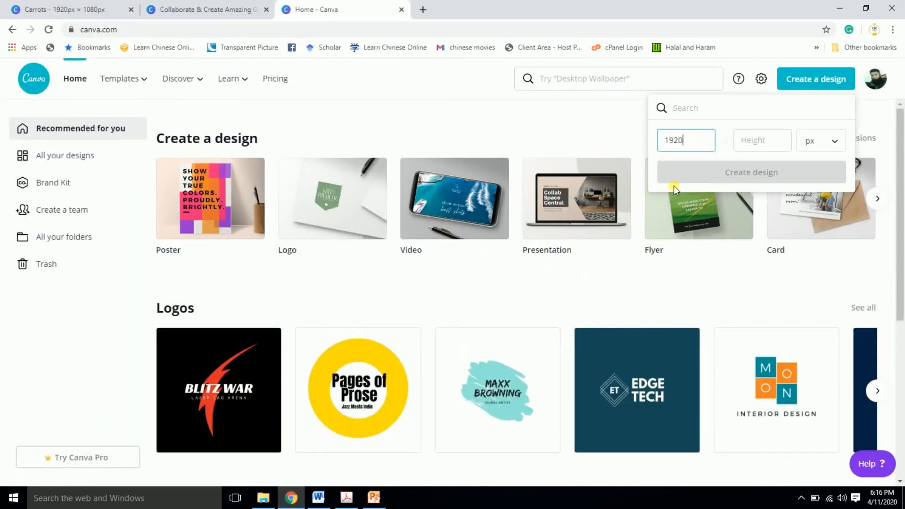
click(758, 147)
text(1080)
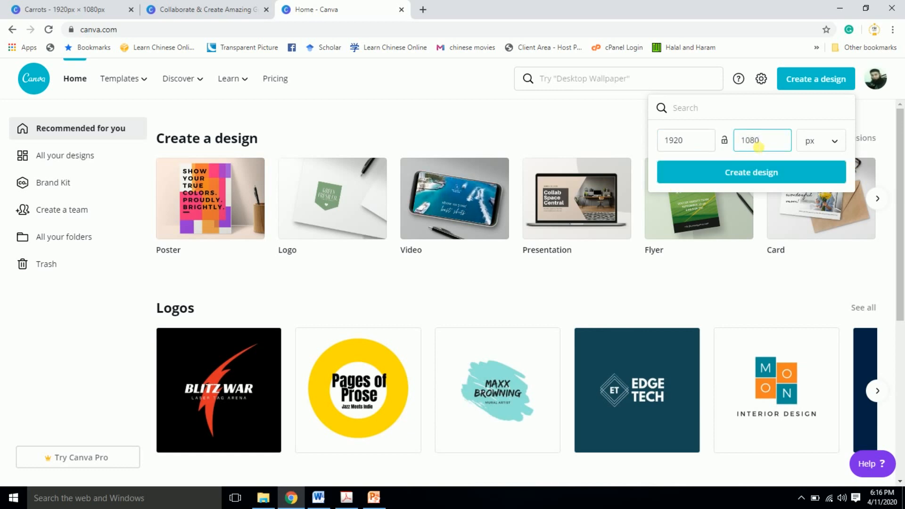
click(834, 141)
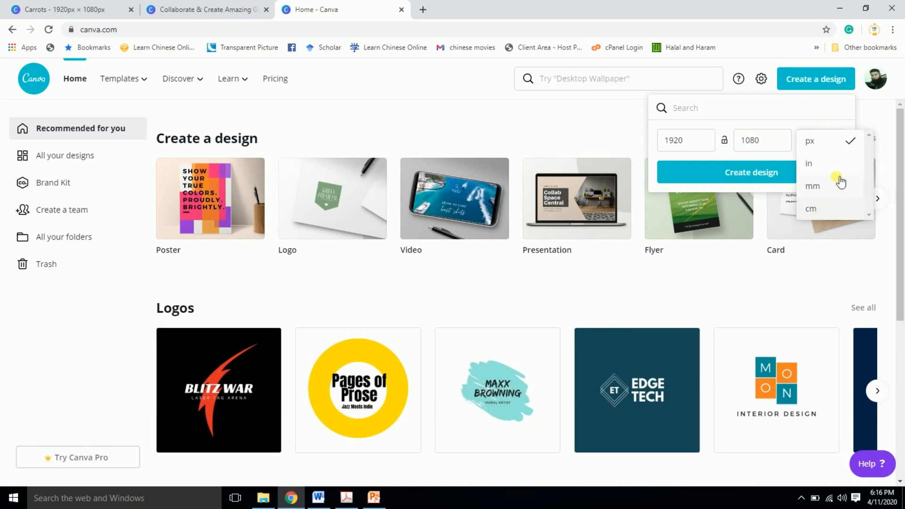
click(829, 145)
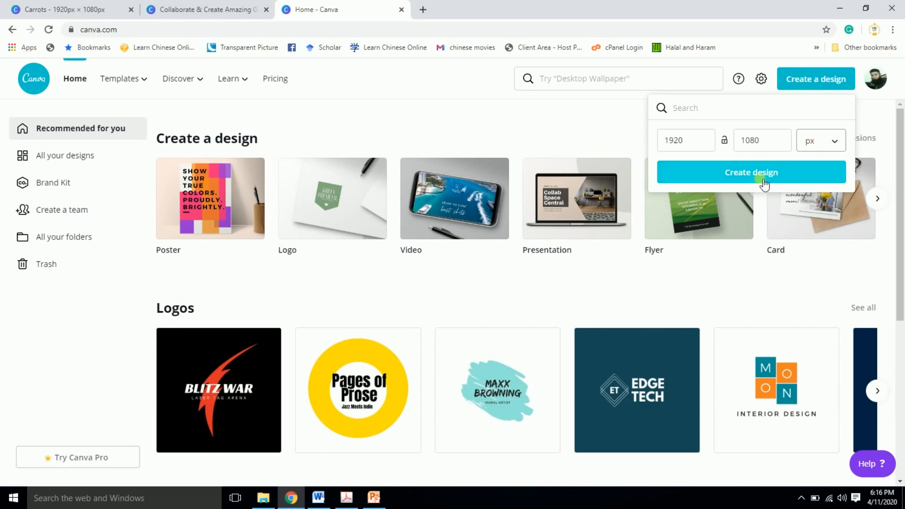
click(748, 175)
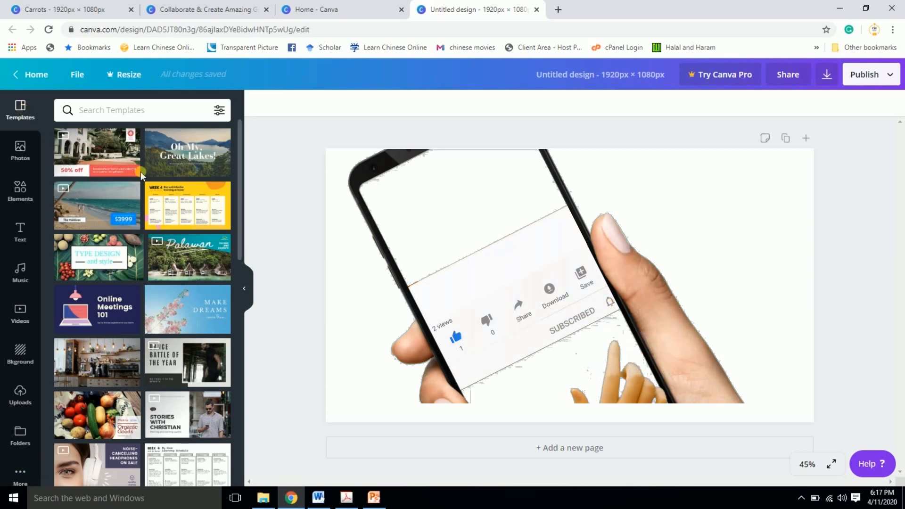
- Try the orange template with two framed photos on the blank page, inspect its photo and text elements, and undo it
drag(238, 207, 243, 337)
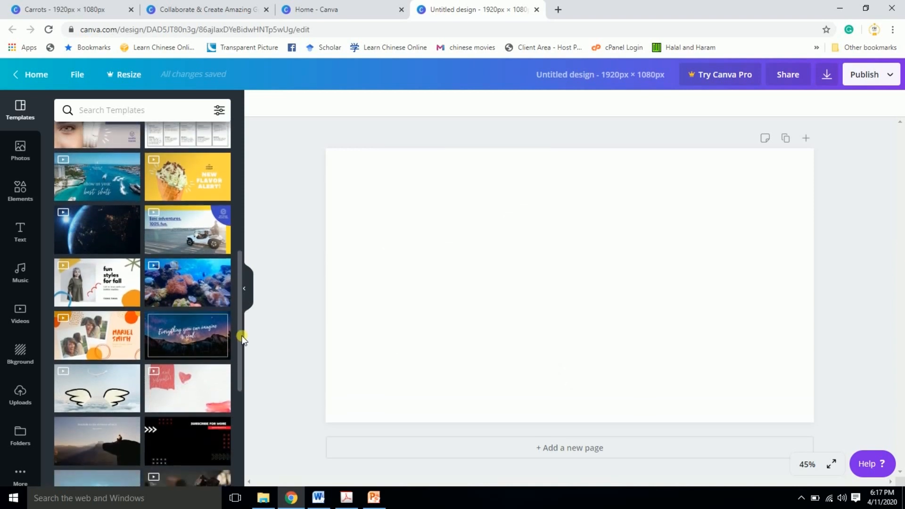
click(111, 341)
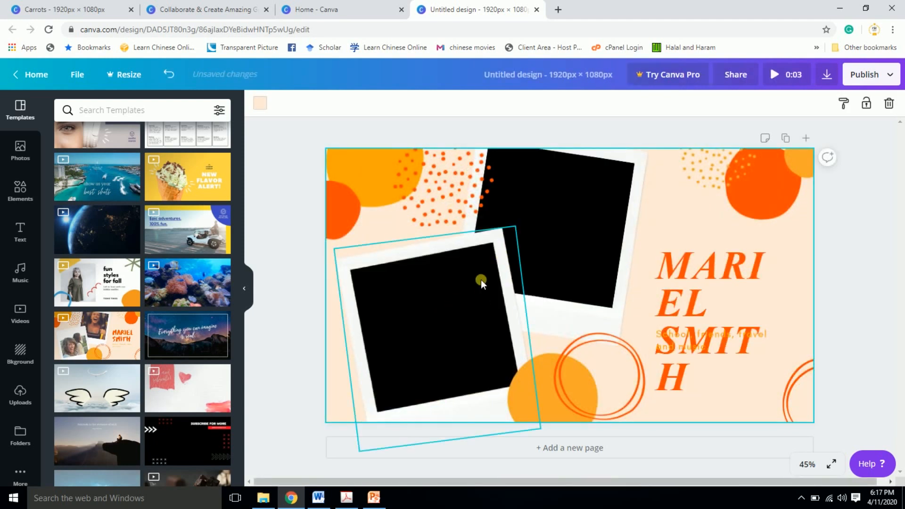
click(570, 225)
click(724, 292)
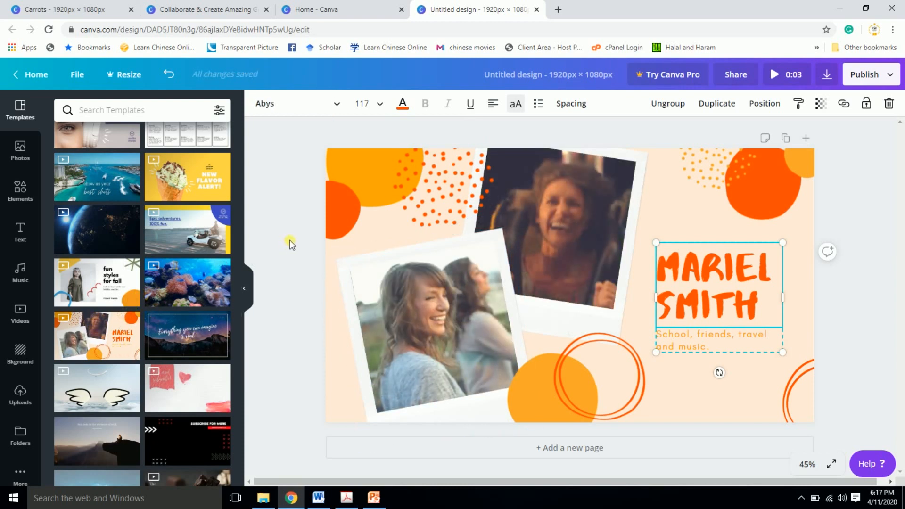
key(ctrl+z)
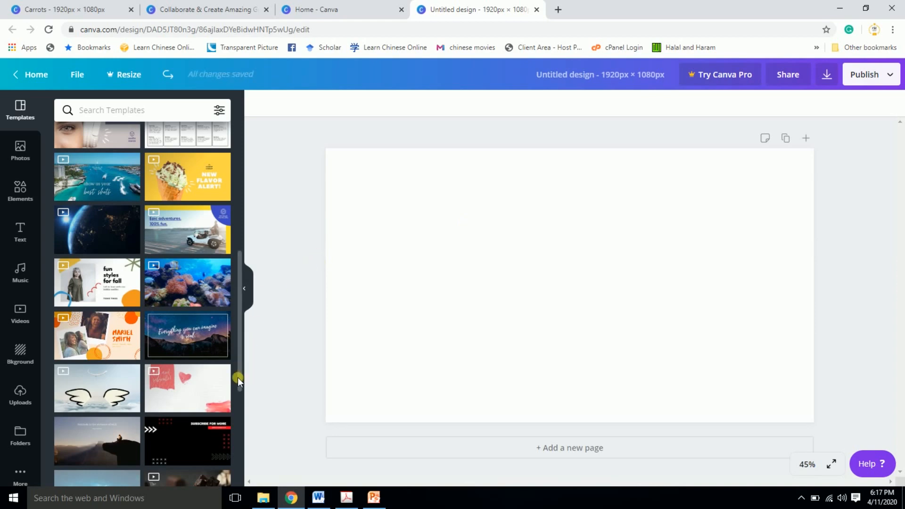
drag(241, 376, 241, 245)
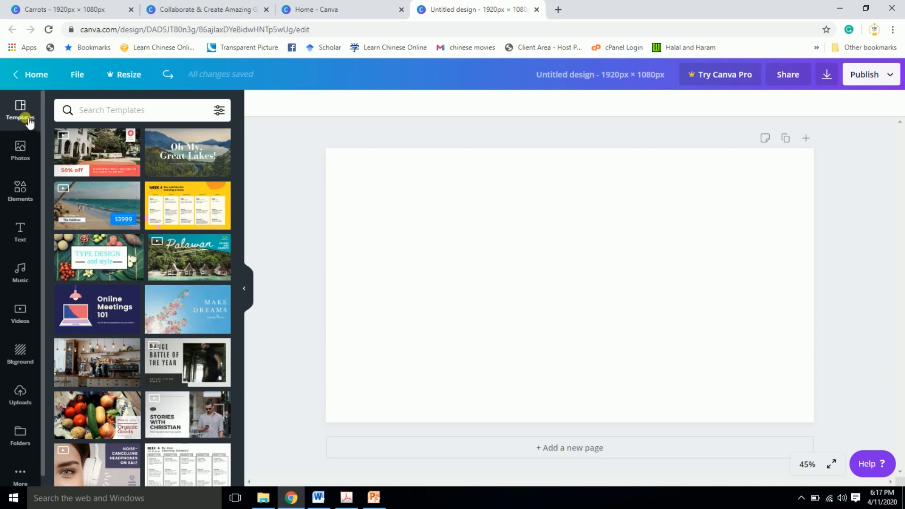
- Browse the trending stock photos and examine which ones are free or Pro
click(30, 154)
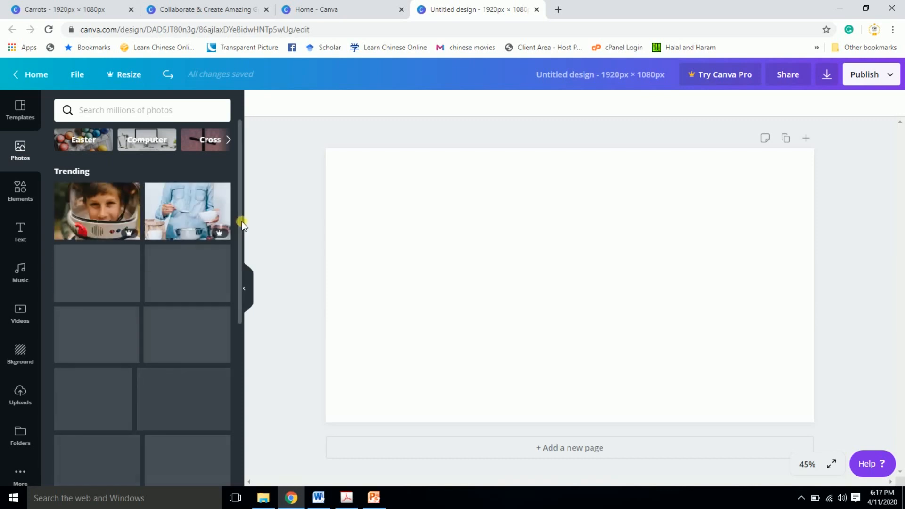
scroll(239, 248, down, 3)
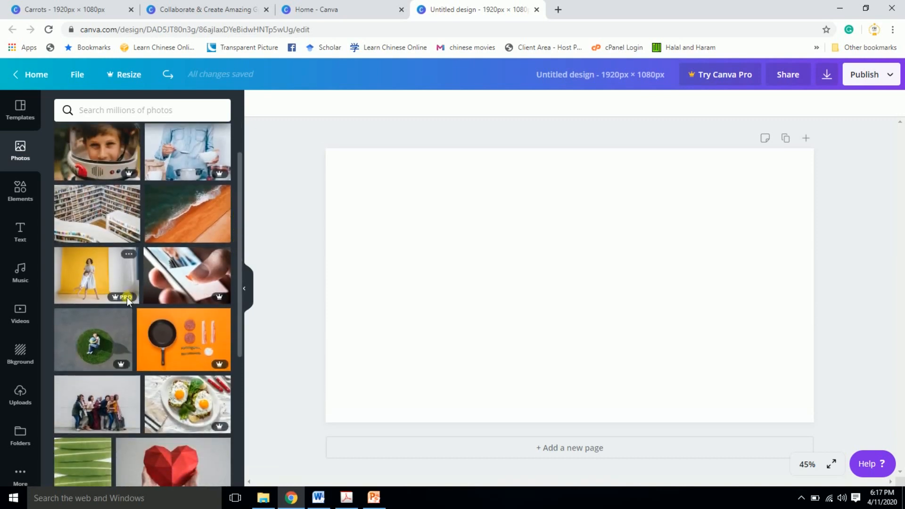
mouse_move(124, 301)
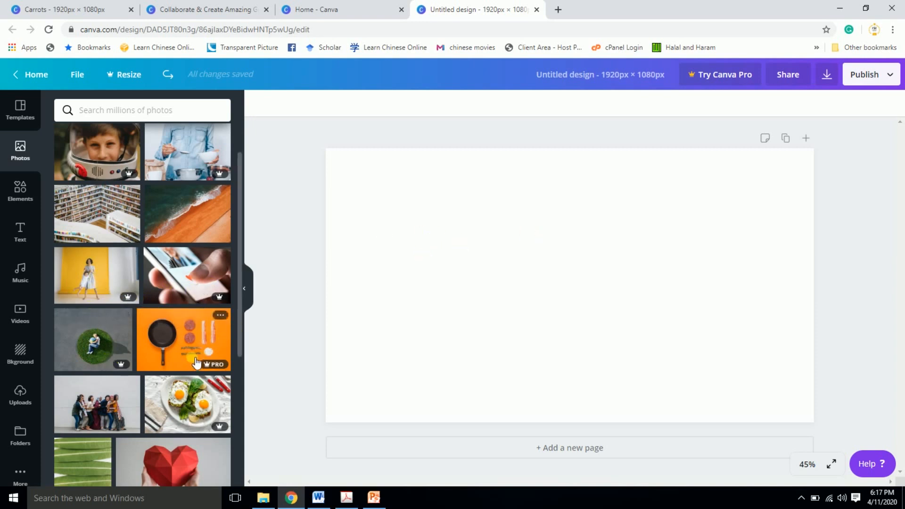
mouse_move(120, 369)
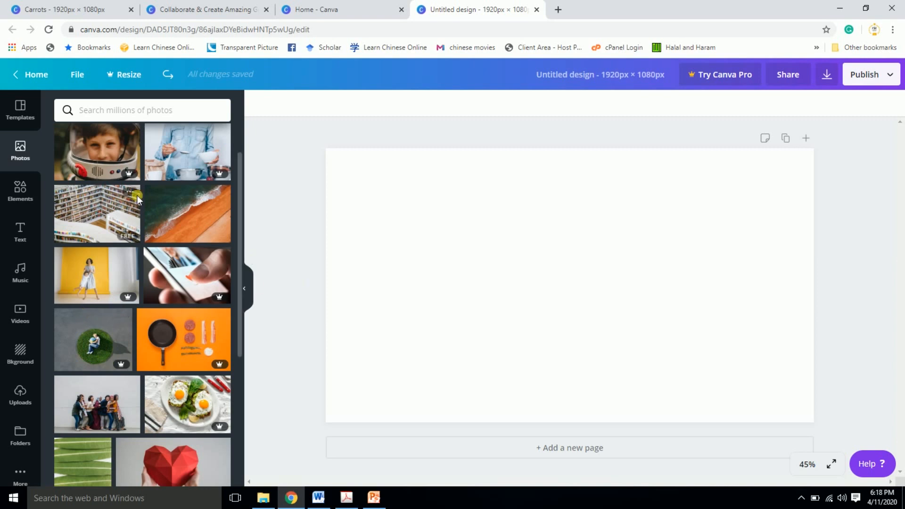
- Search the elements library for "Arrow"
click(29, 200)
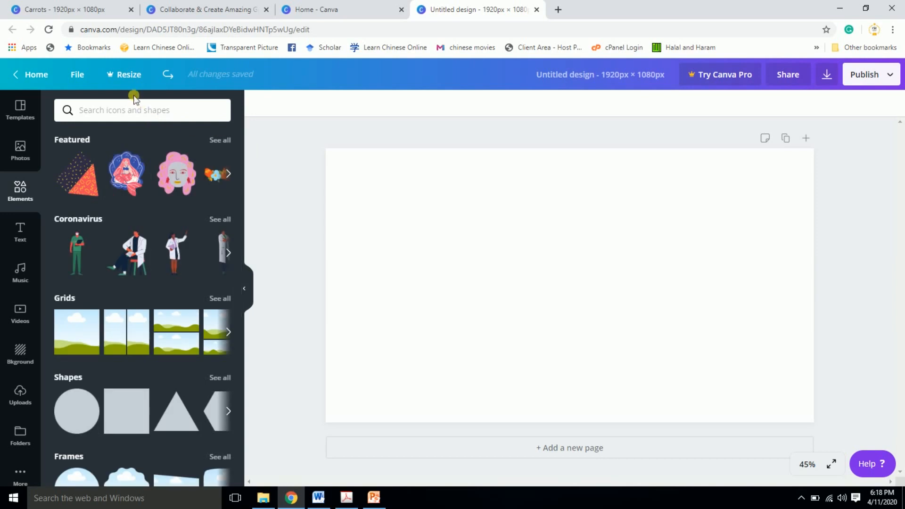
click(135, 113)
text(Arro)
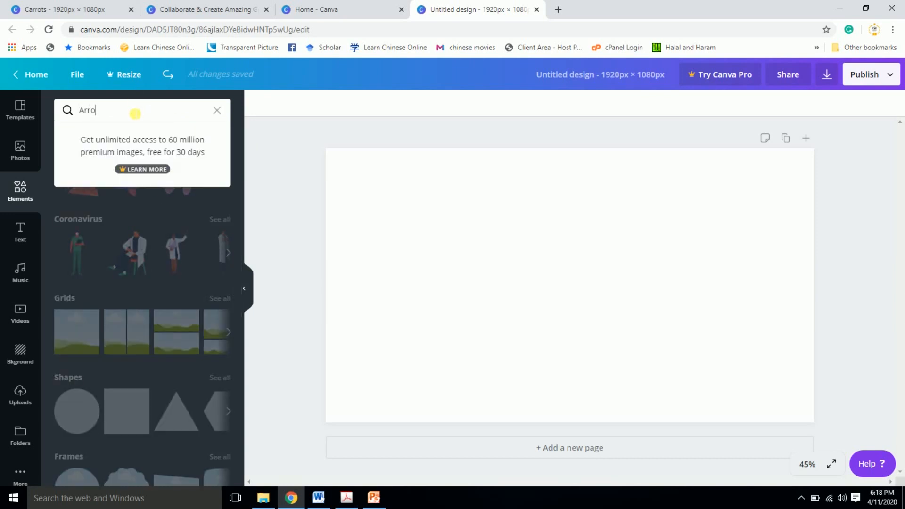
text(w)
key(Return)
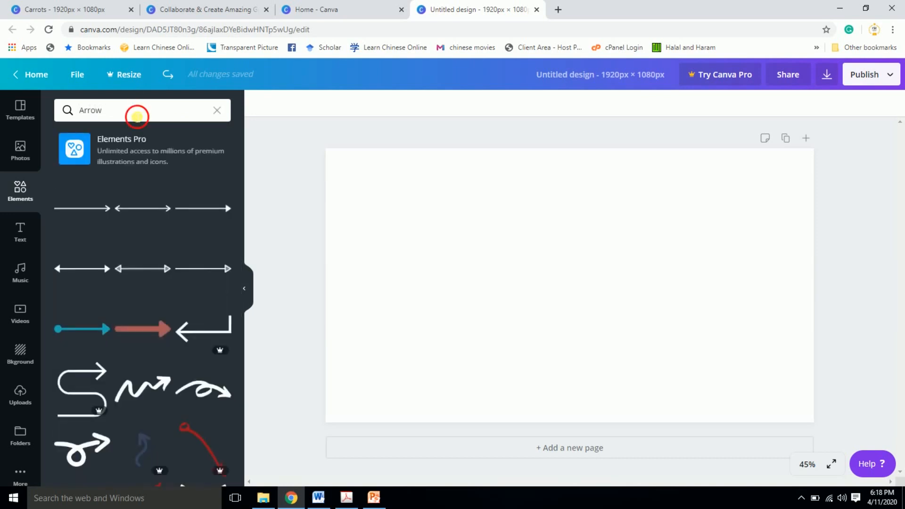
- Replace the elements search term with "Emoji" and run the search
click(136, 115)
key(BackSpace)
key(BackSpace)
key(BackSpace)
key(BackSpace)
key(BackSpace)
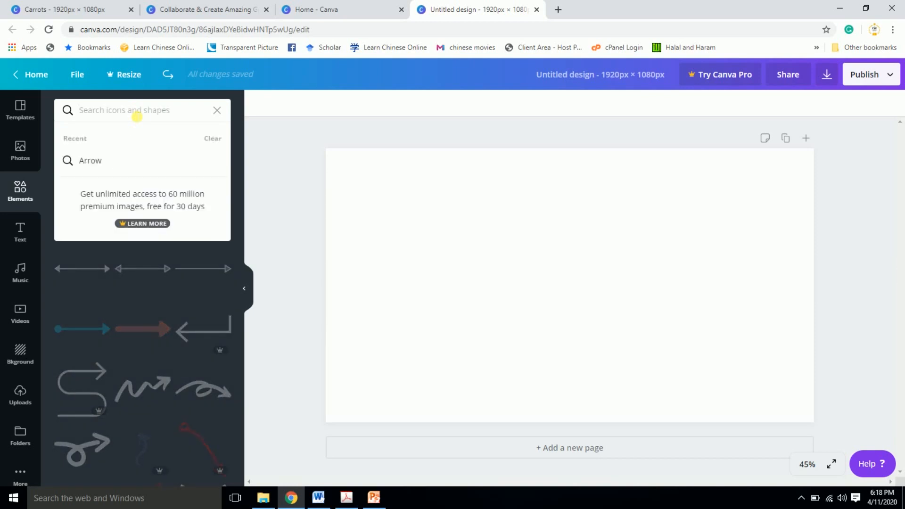
text(Emoji)
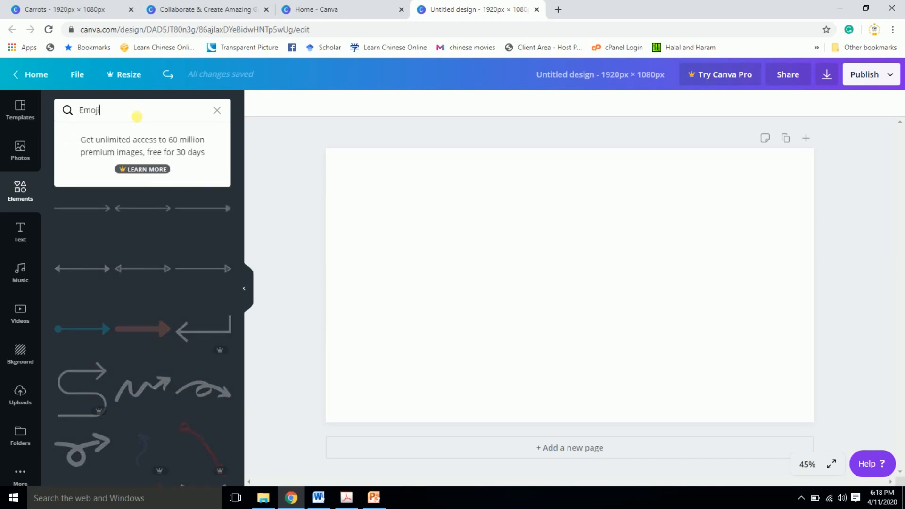
key(Return)
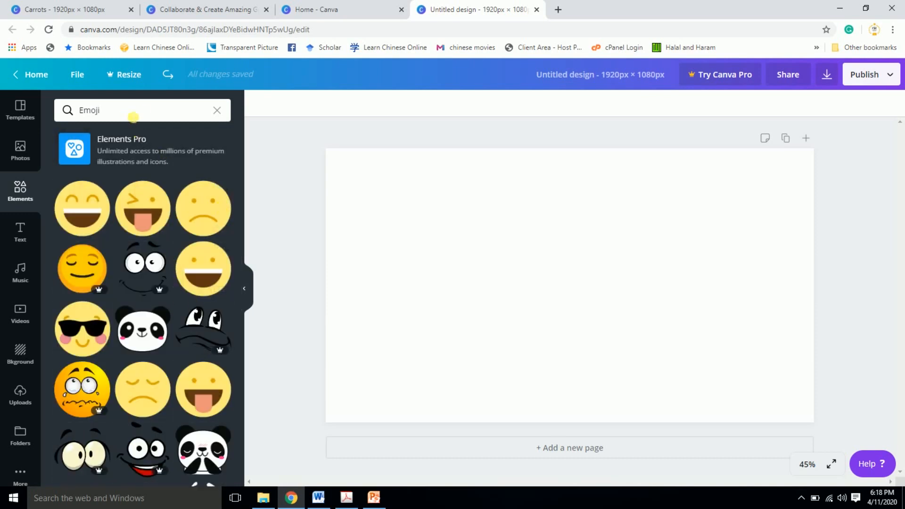
- Search the elements library for "Line" instead and look over the line shapes
click(133, 116)
key(BackSpace)
key(BackSpace)
key(BackSpace)
key(BackSpace)
key(BackSpace)
text(Line)
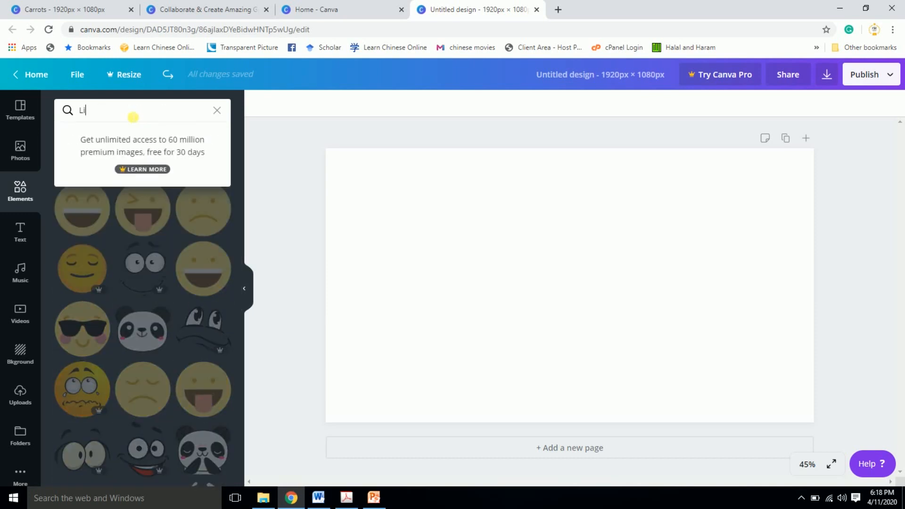
key(Return)
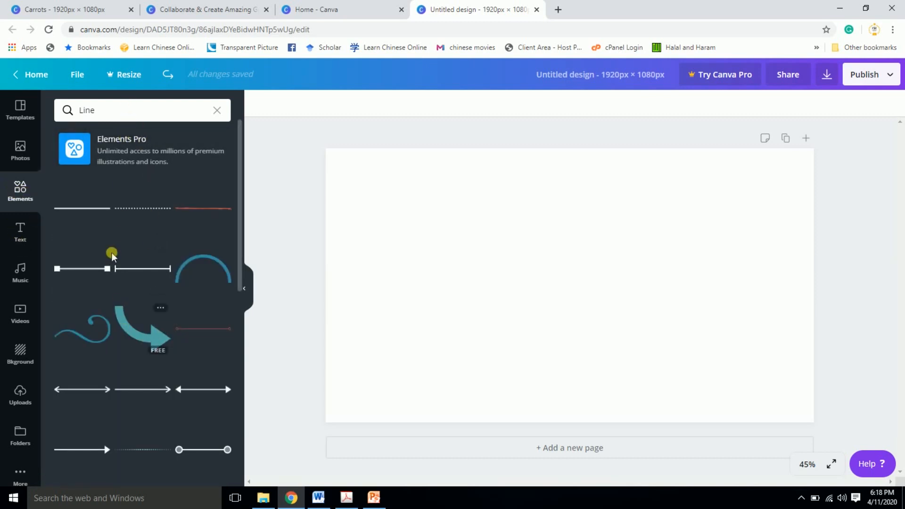
- Add a heading text box to the blank page, deselect it, and delete it again
click(20, 232)
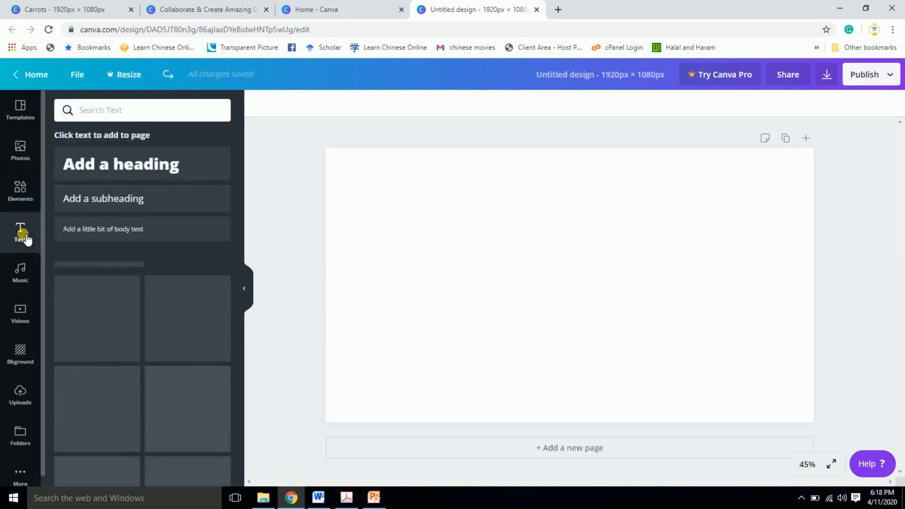
click(144, 169)
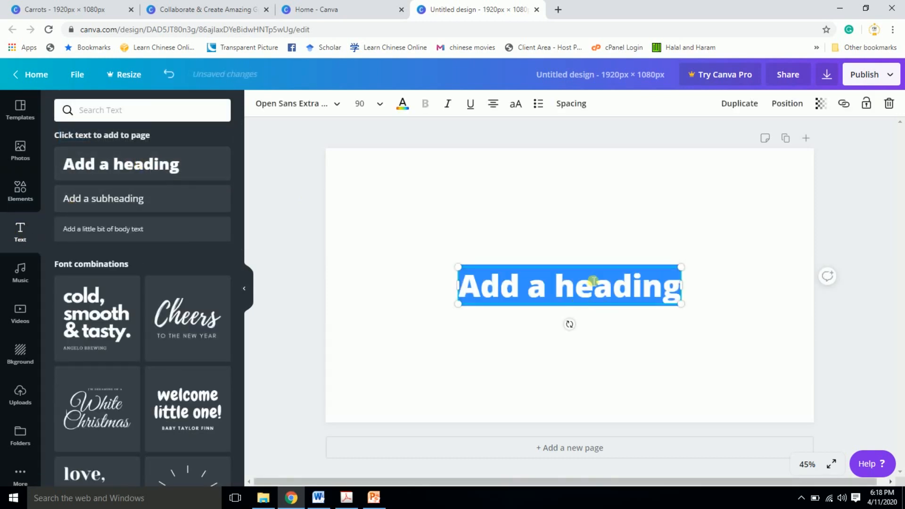
click(585, 265)
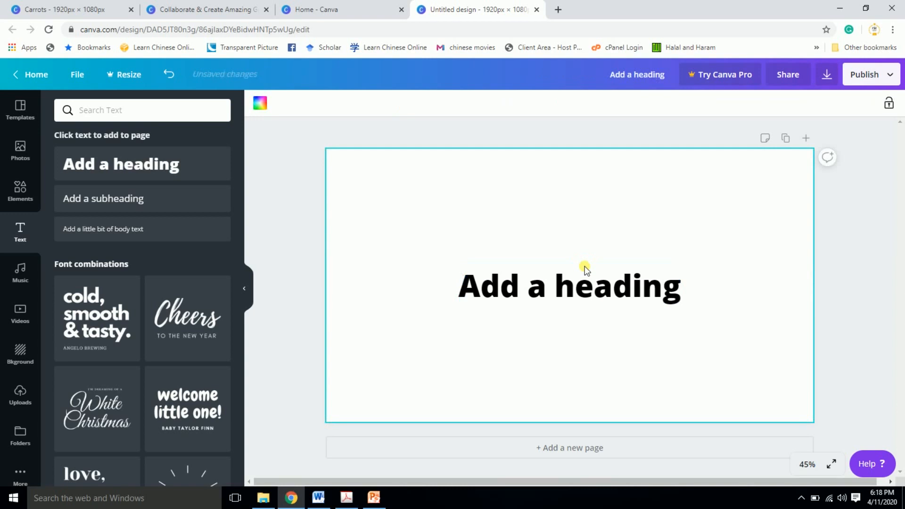
click(568, 287)
key(Delete)
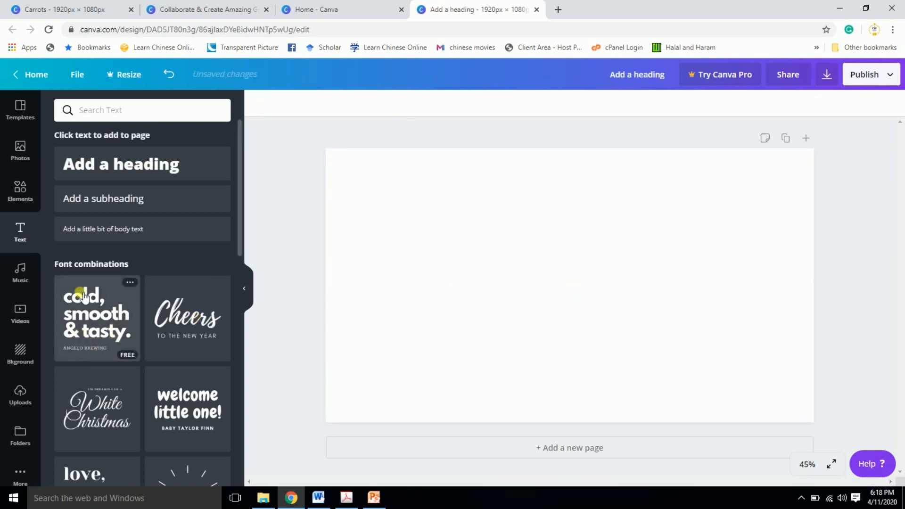
- Look through the available music tracks and the video library
click(35, 281)
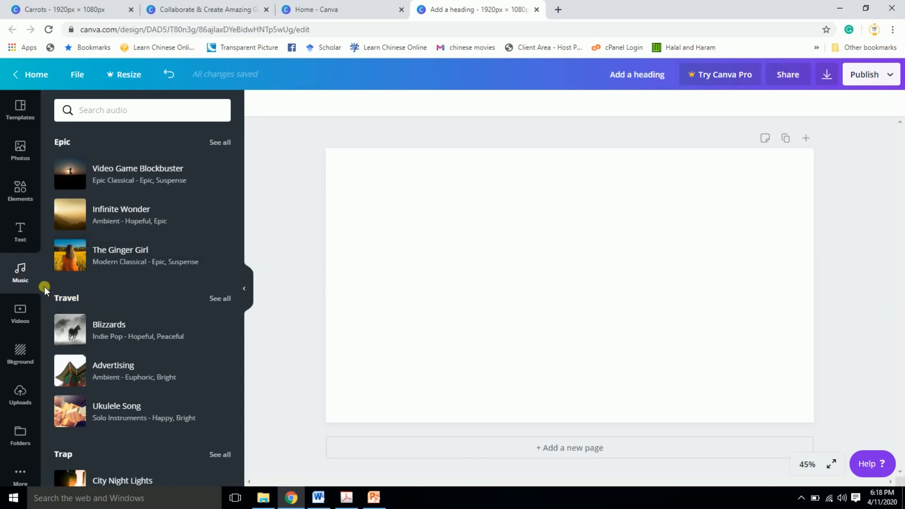
click(30, 315)
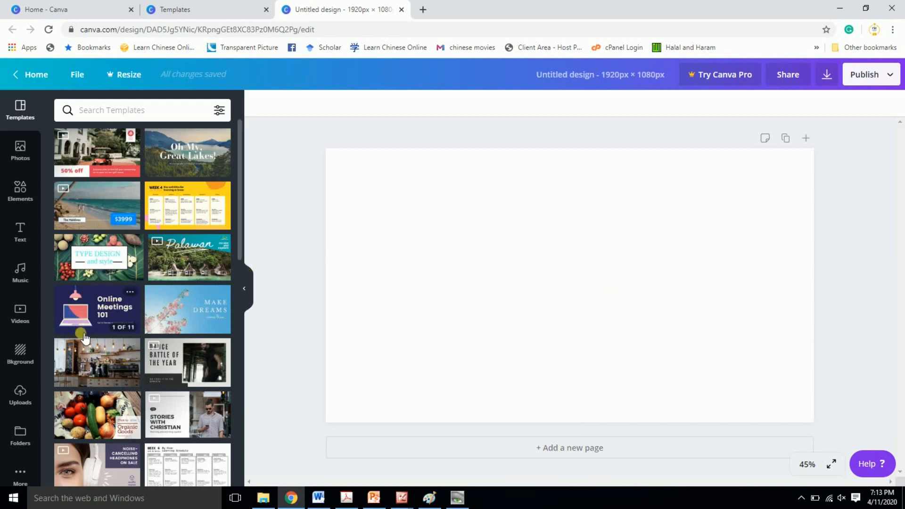
- Try the white marble, crumpled paper, solid light purple and wooden plank backgrounds on the blank page
click(19, 354)
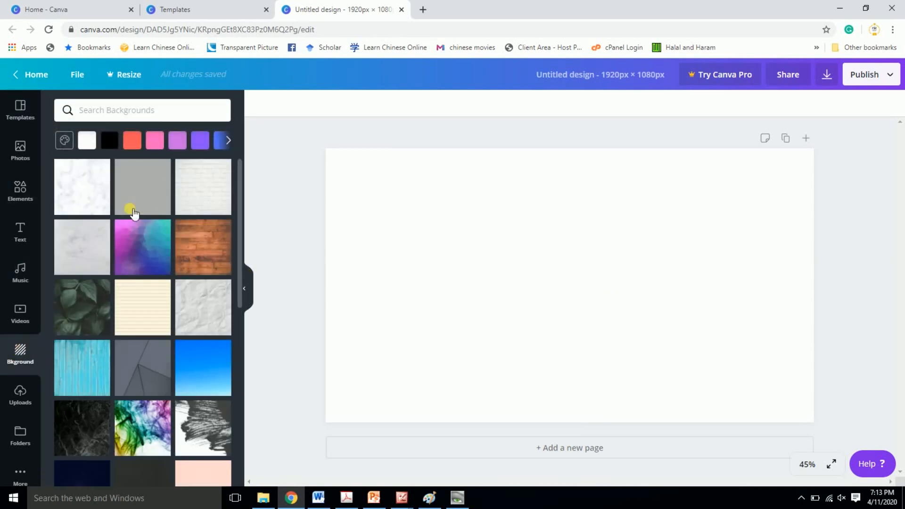
drag(79, 200, 367, 261)
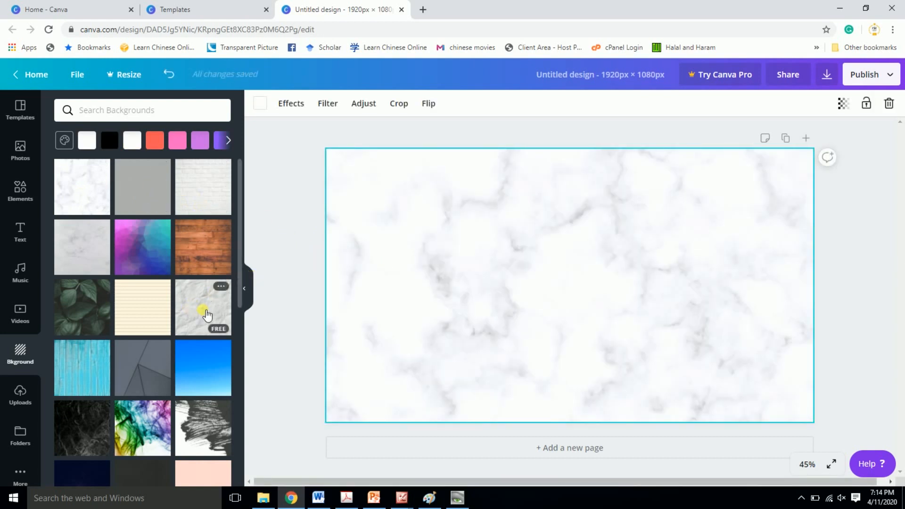
click(206, 313)
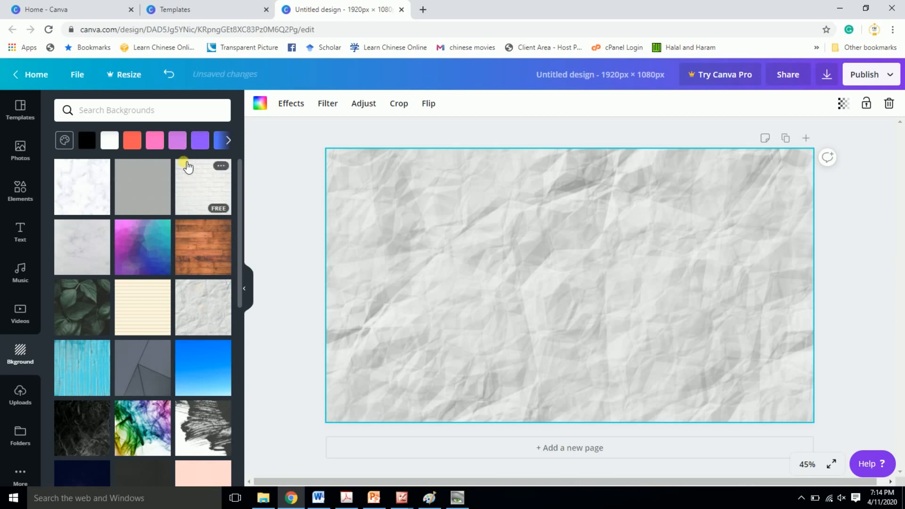
click(178, 141)
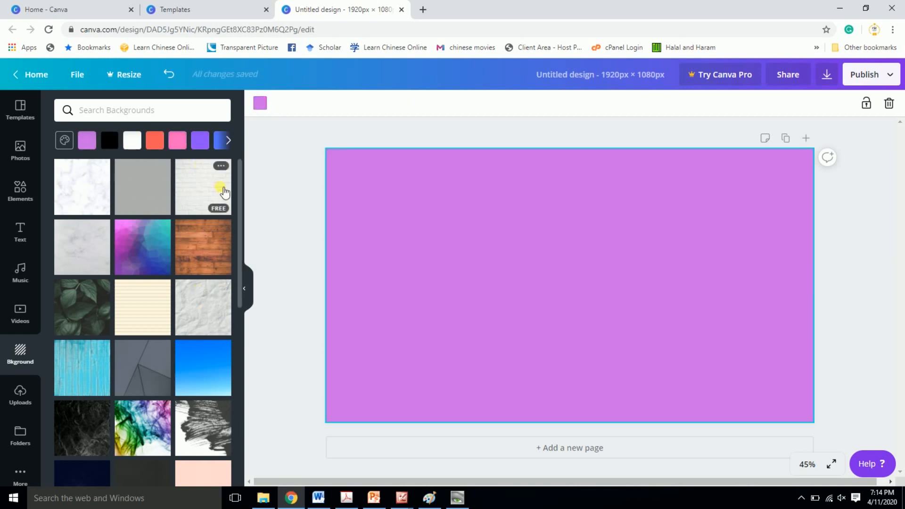
click(203, 245)
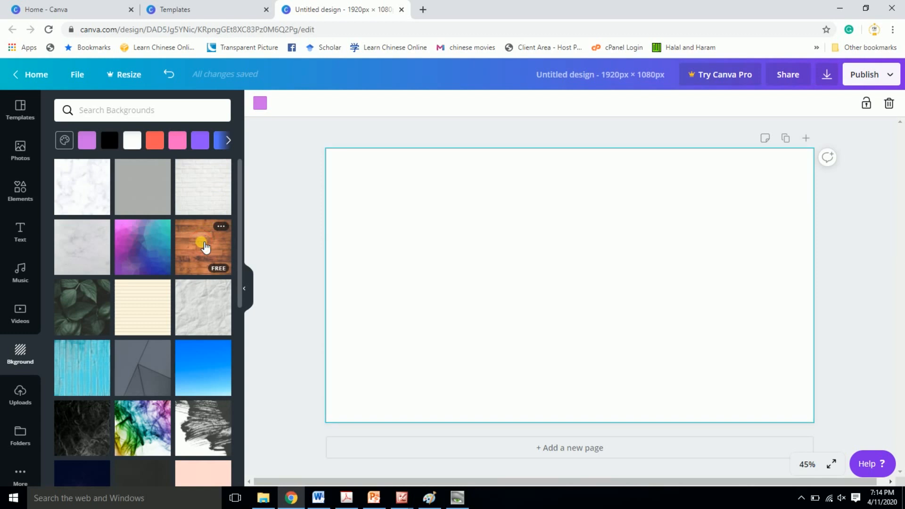
- Open the file chooser for uploading an image, check the Desktop folder, and cancel without uploading
click(28, 396)
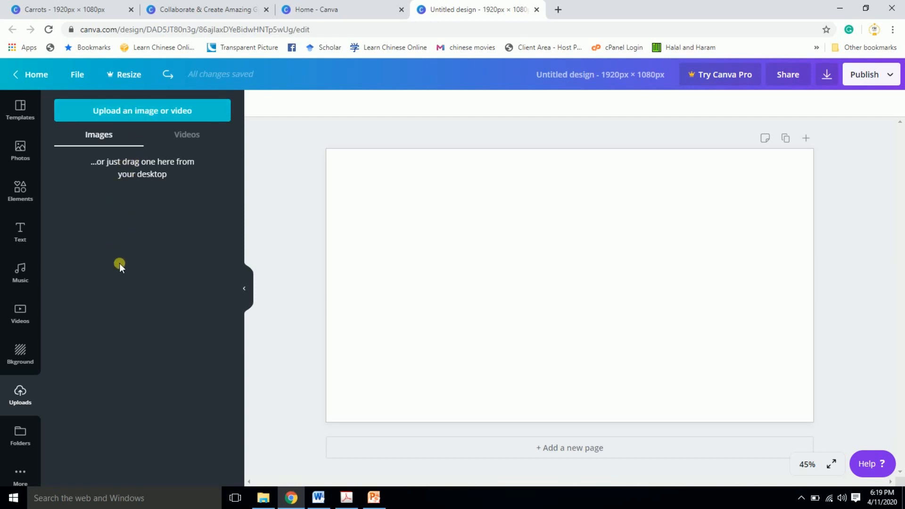
click(132, 110)
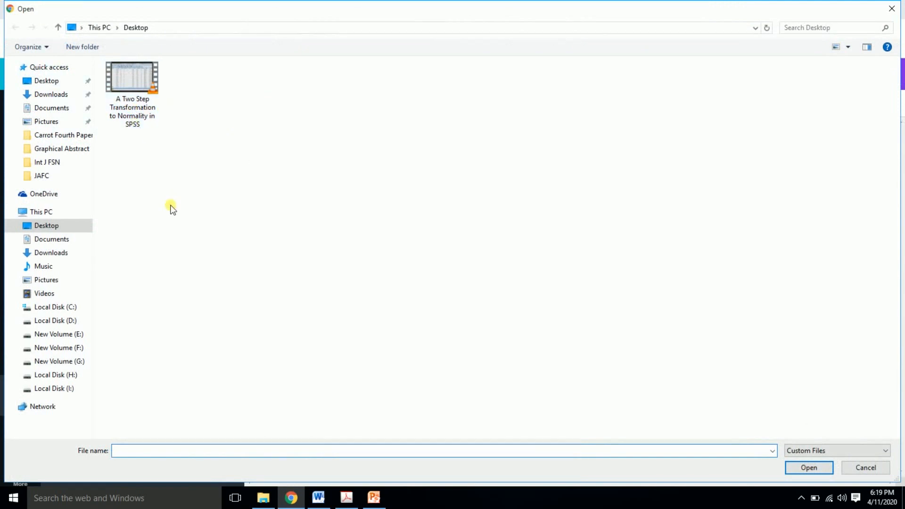
click(47, 81)
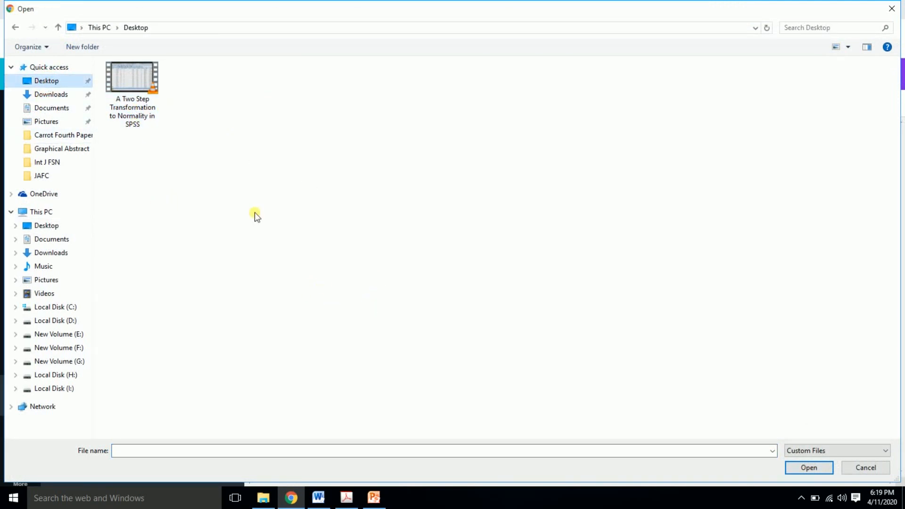
click(861, 465)
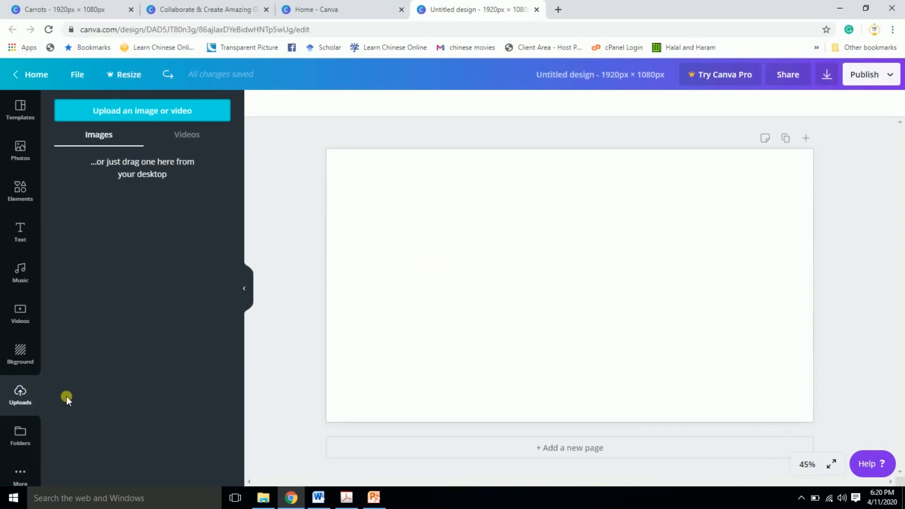
- Look over the design folders and the additional apps available for integration, and return to the templates
click(20, 436)
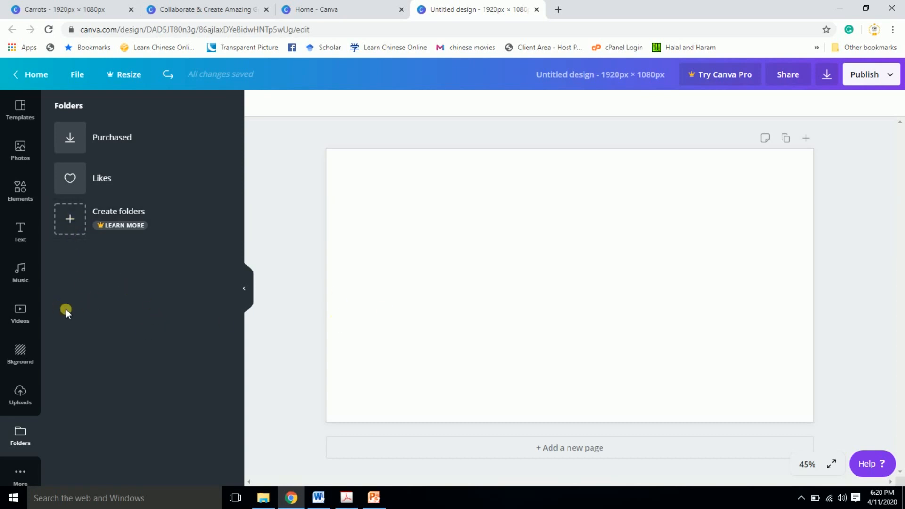
click(21, 474)
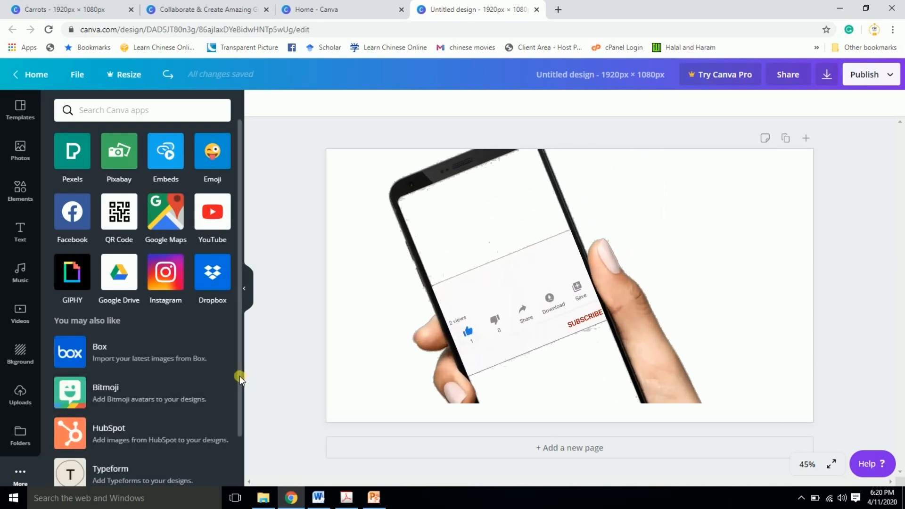
drag(239, 375, 252, 298)
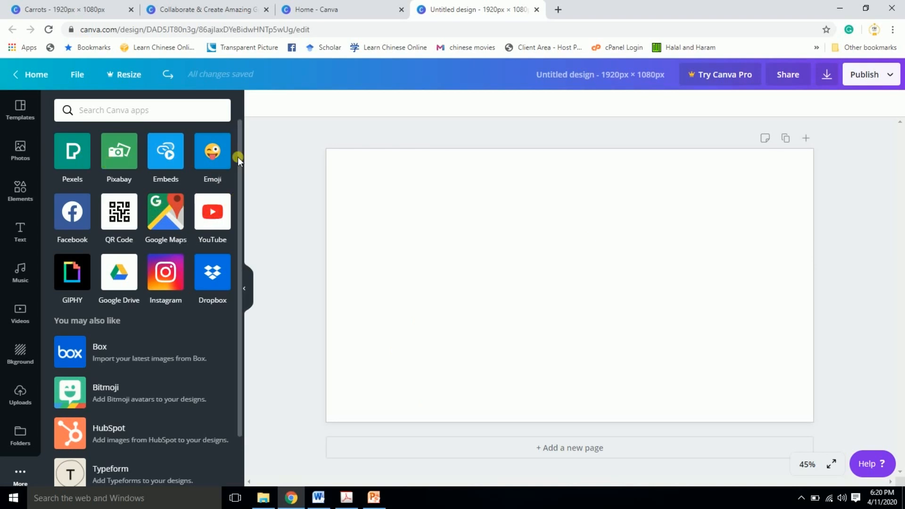
click(21, 111)
- Open the Carrots Canva image from the Graphical Abstract folder, examine the finished abstract's layout, and return to the Canva design
click(266, 499)
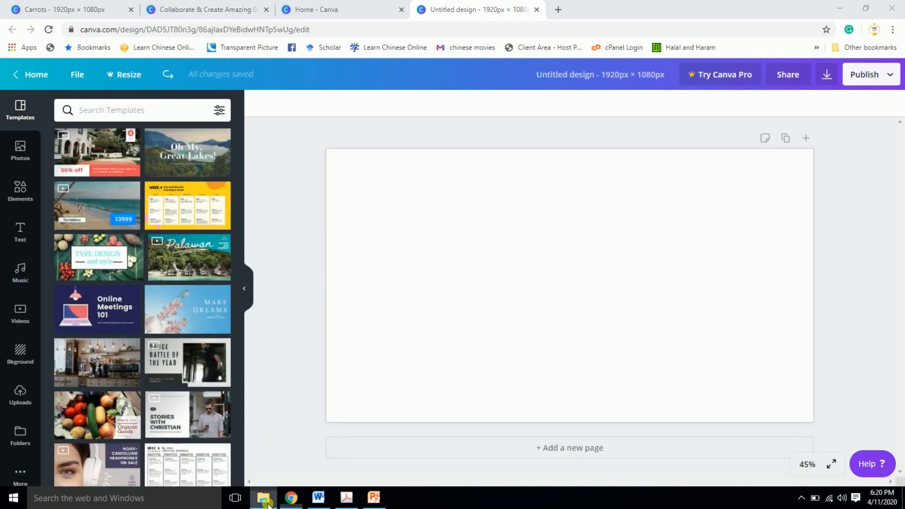
double_click(248, 92)
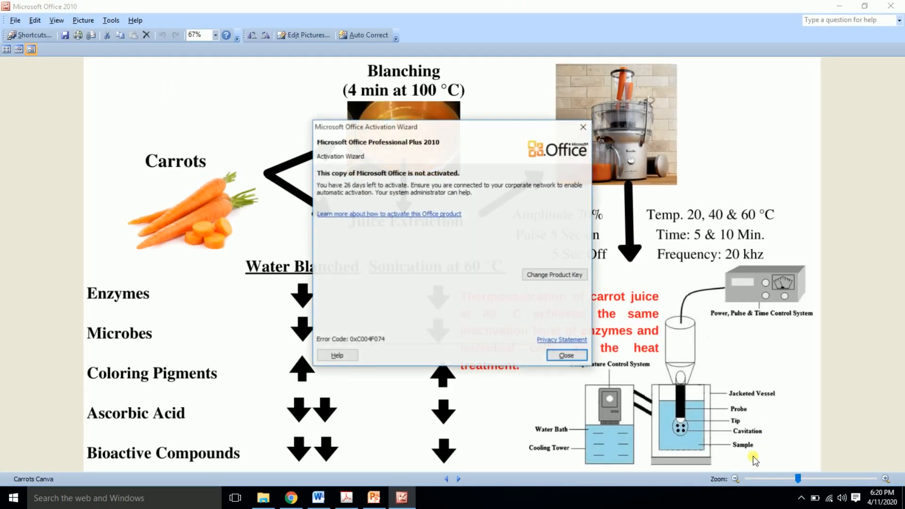
click(565, 356)
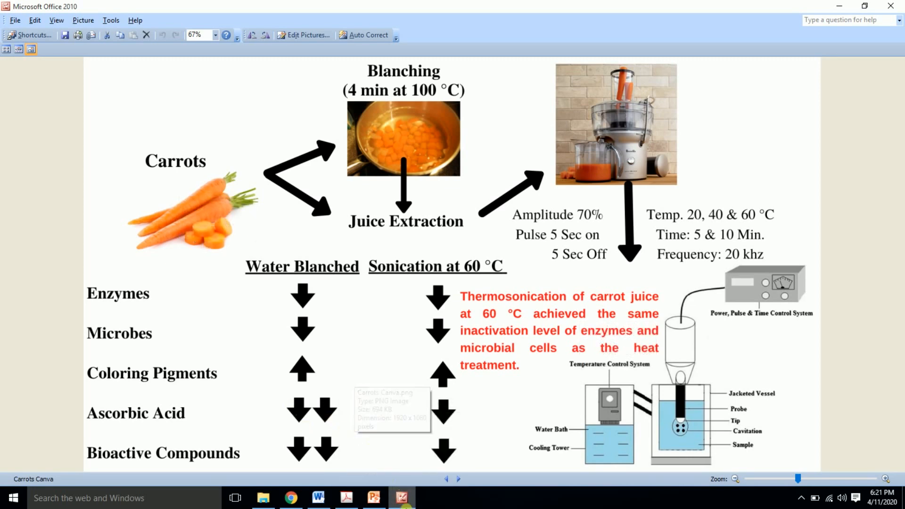
click(405, 502)
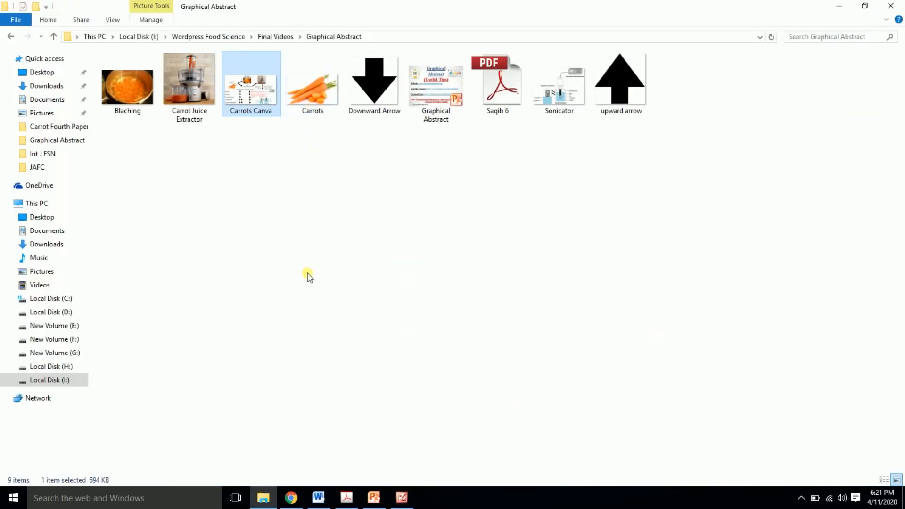
click(291, 499)
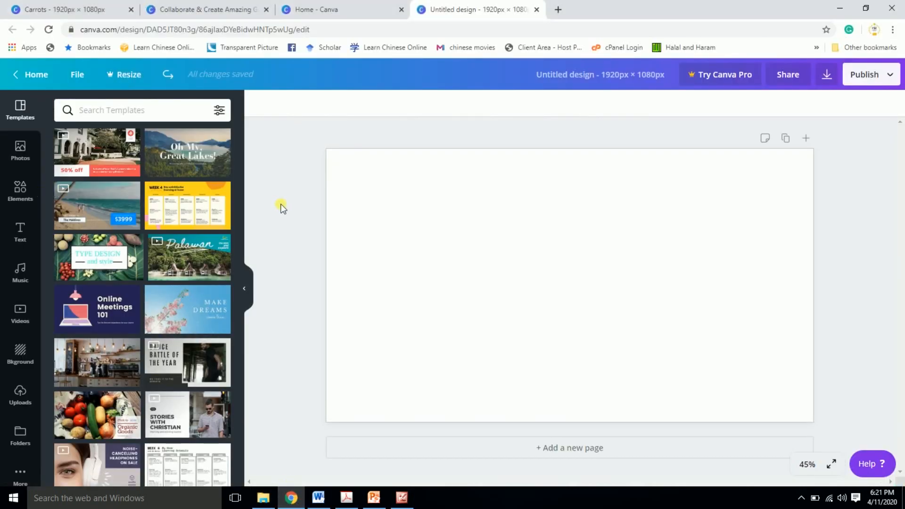
- Upload the Carrots image from the Graphical Abstract folder on Local Disk (I:) to the Canva uploads
click(21, 393)
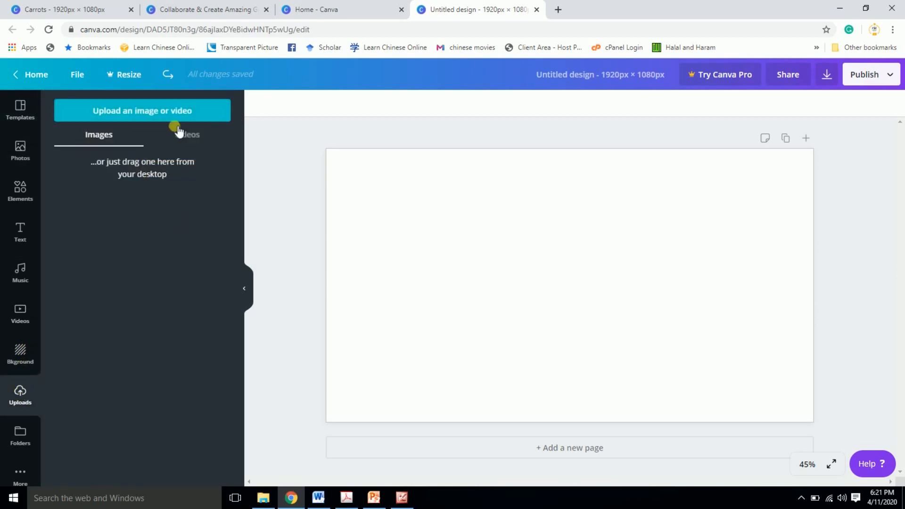
click(162, 112)
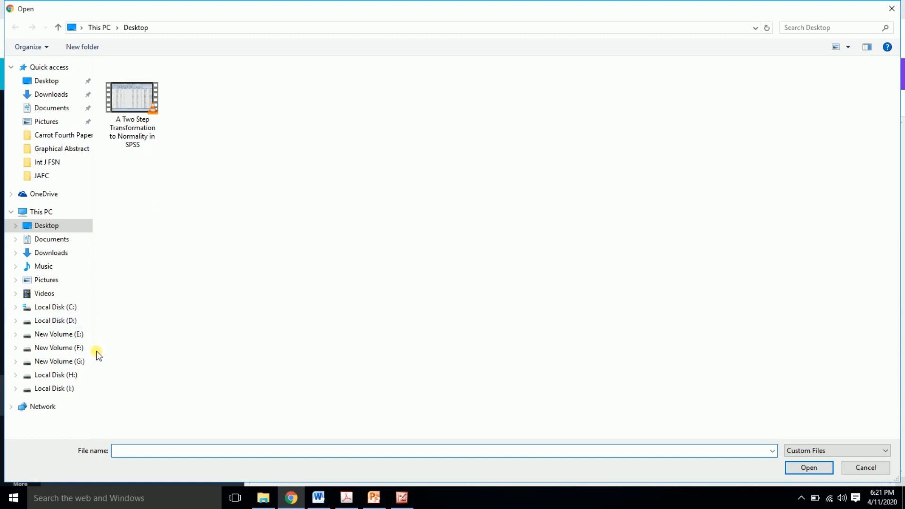
click(70, 389)
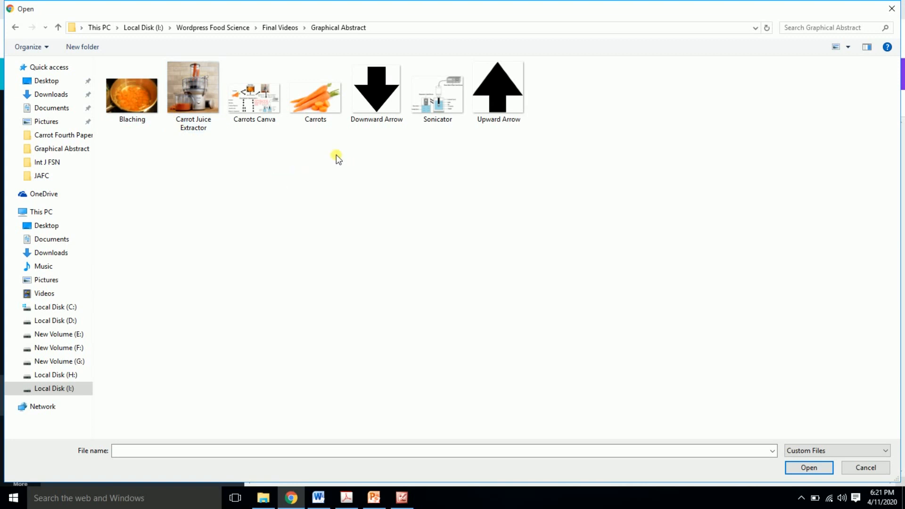
double_click(319, 108)
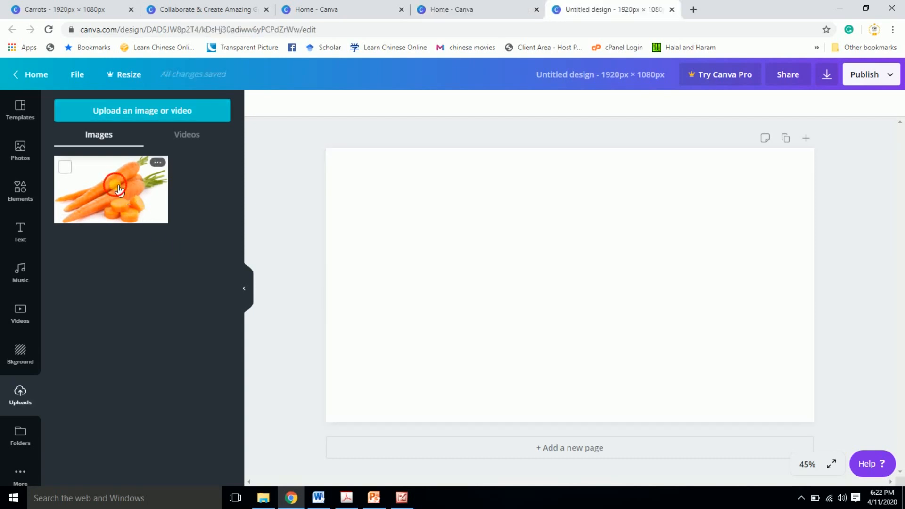
- Place the uploaded carrots image on the page, shrink it, and position it near the page's upper-left corner, following the finished abstract
click(119, 188)
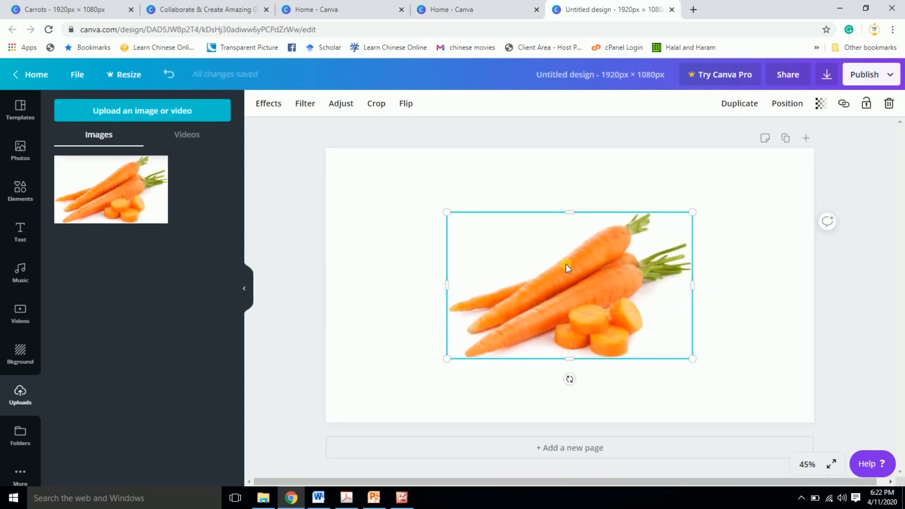
drag(565, 264, 452, 217)
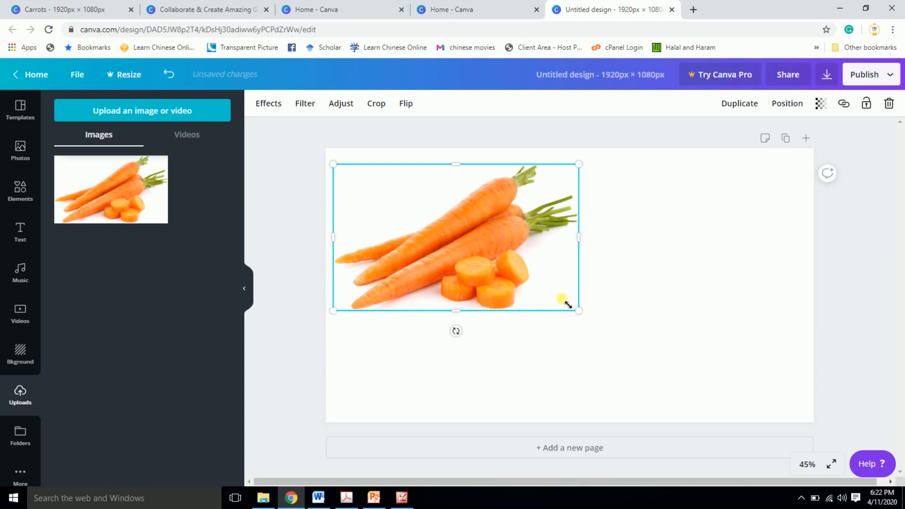
drag(568, 304, 390, 219)
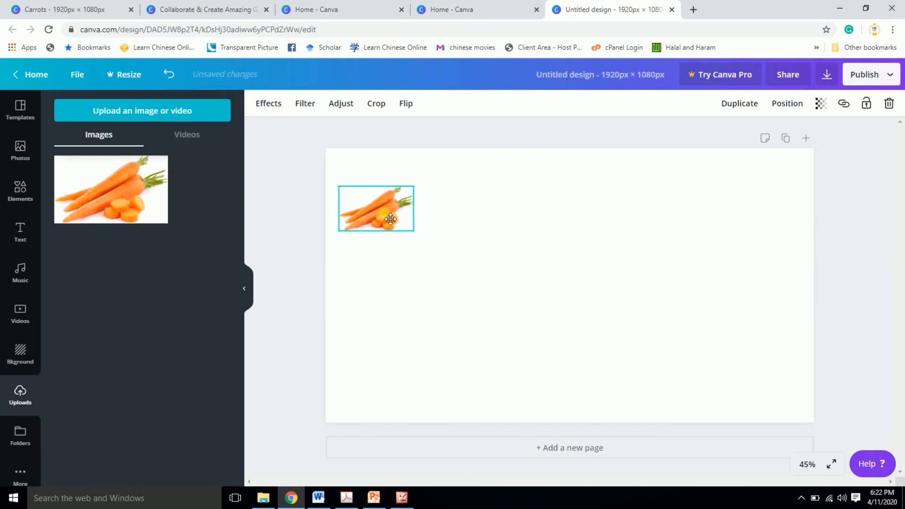
click(400, 501)
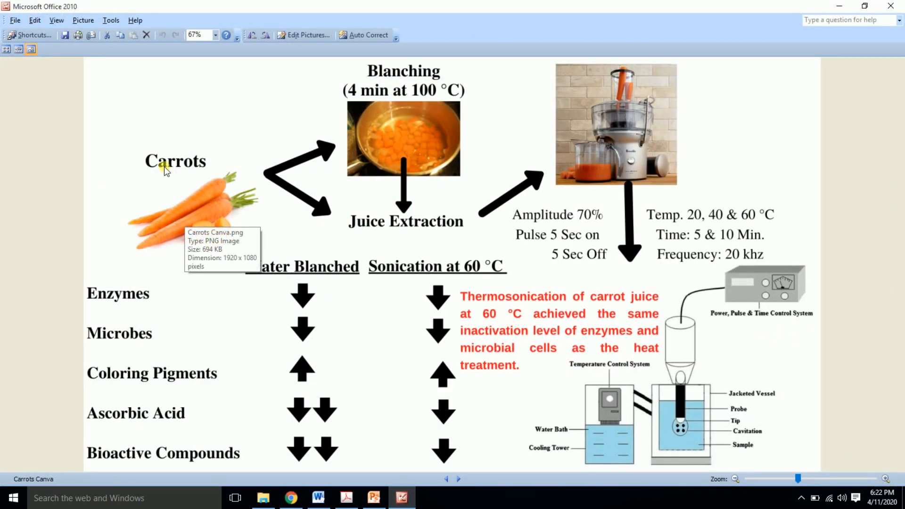
click(399, 498)
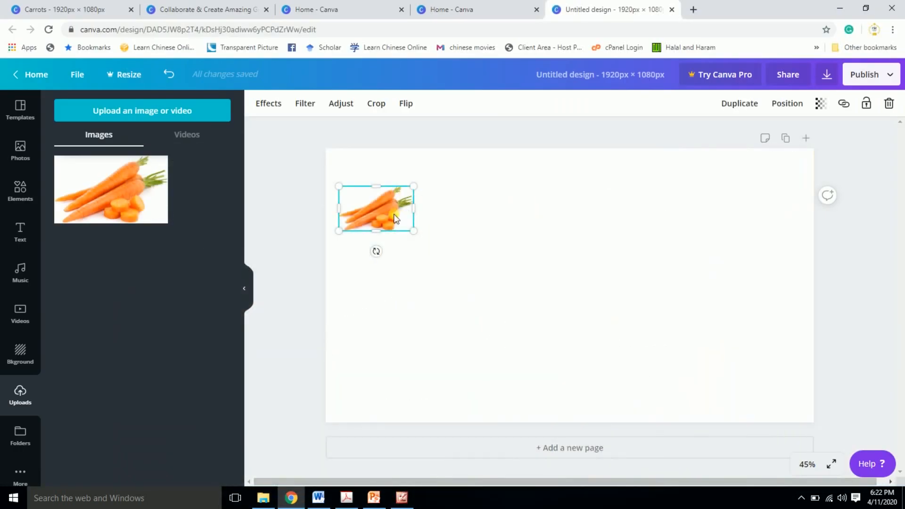
drag(395, 215, 395, 220)
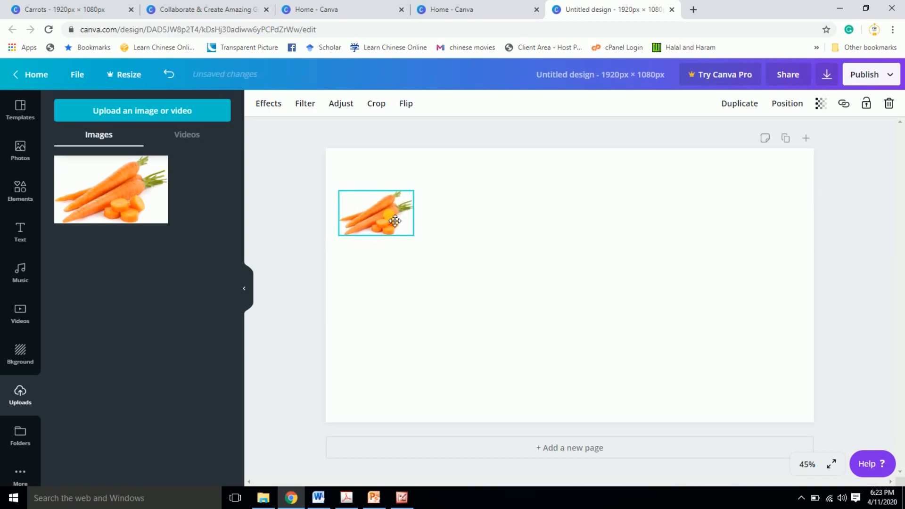
- Add a heading text box below the carrots image and set its font size to 32
click(20, 232)
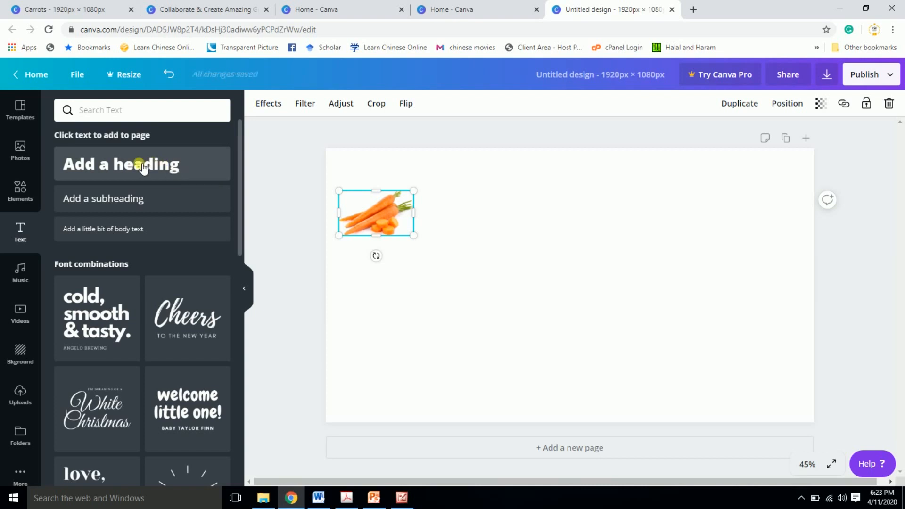
click(165, 166)
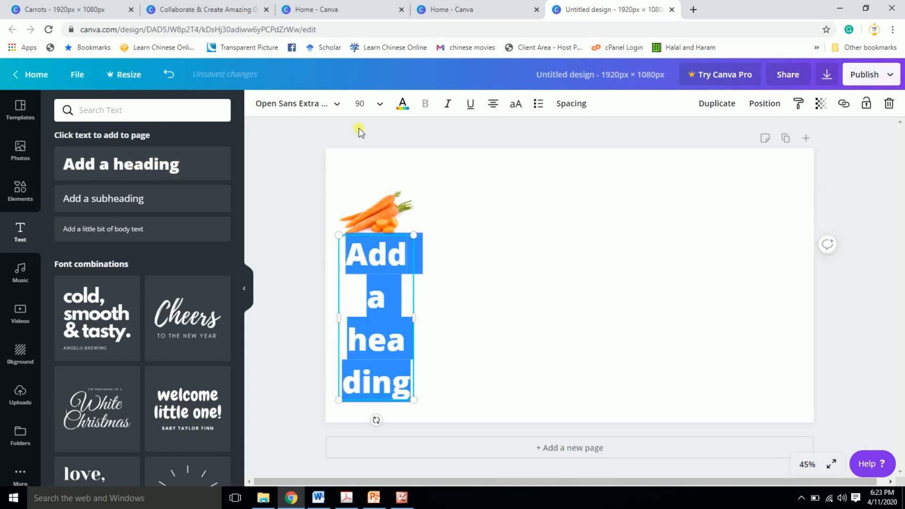
click(379, 109)
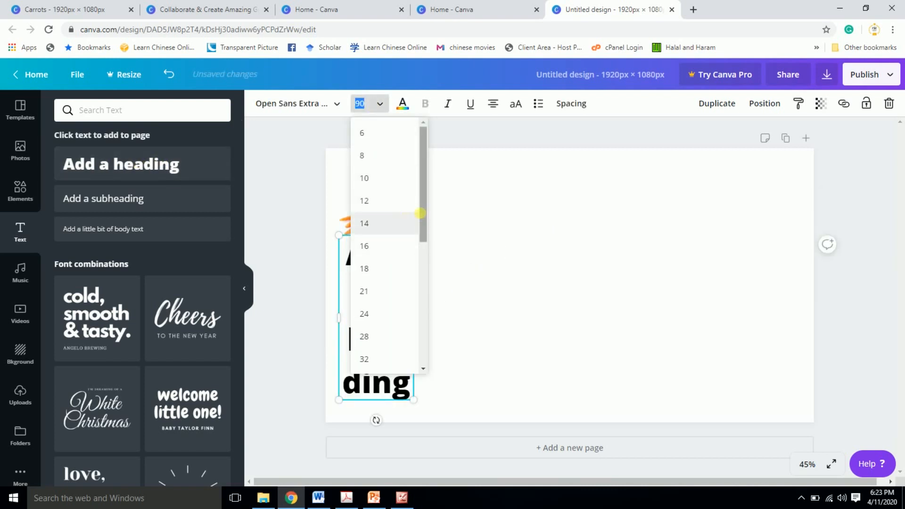
drag(422, 216, 425, 295)
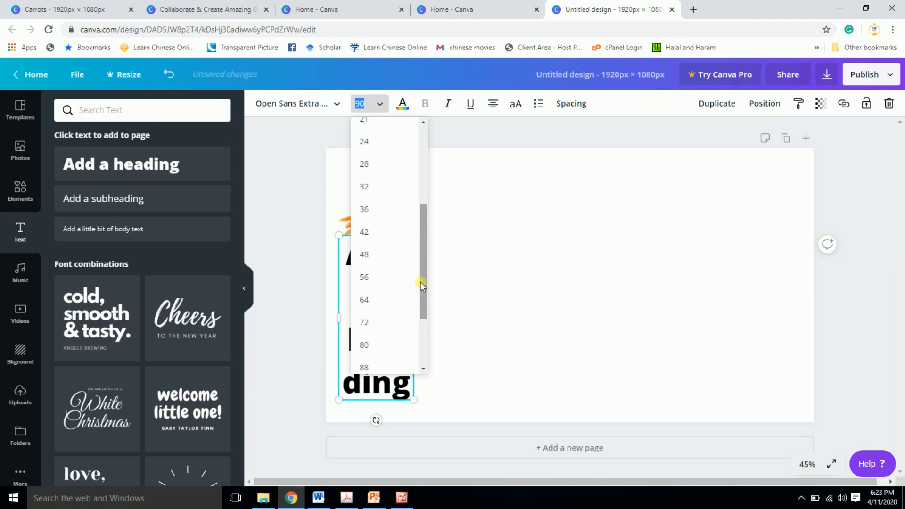
click(378, 189)
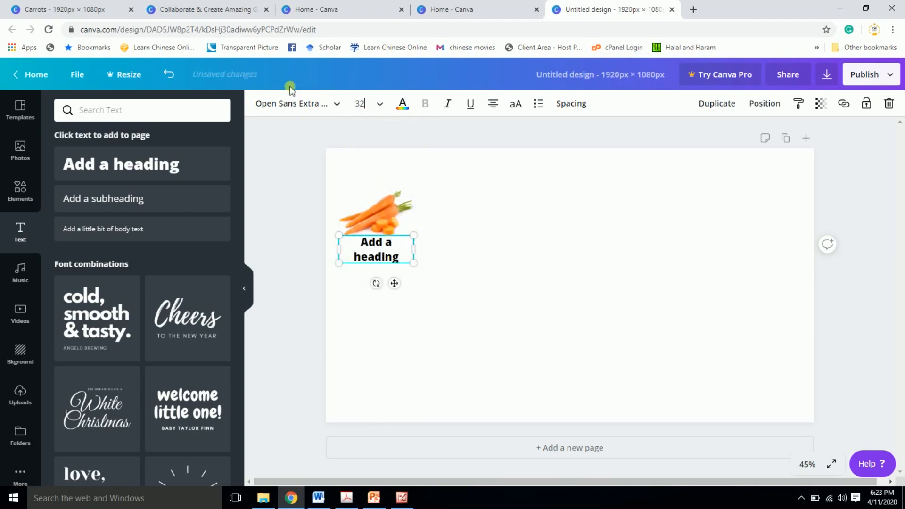
- Change the heading's font to Times Neue Roman and make it bold
click(305, 103)
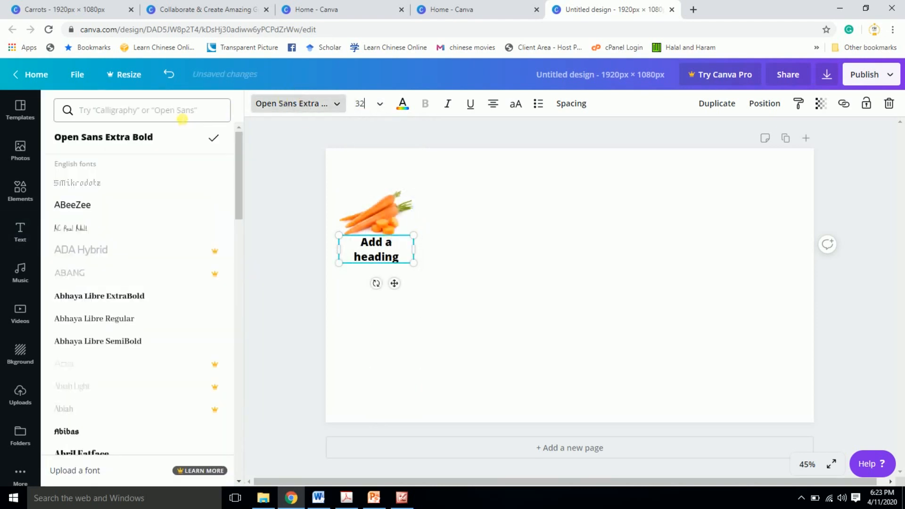
click(182, 118)
text(Time)
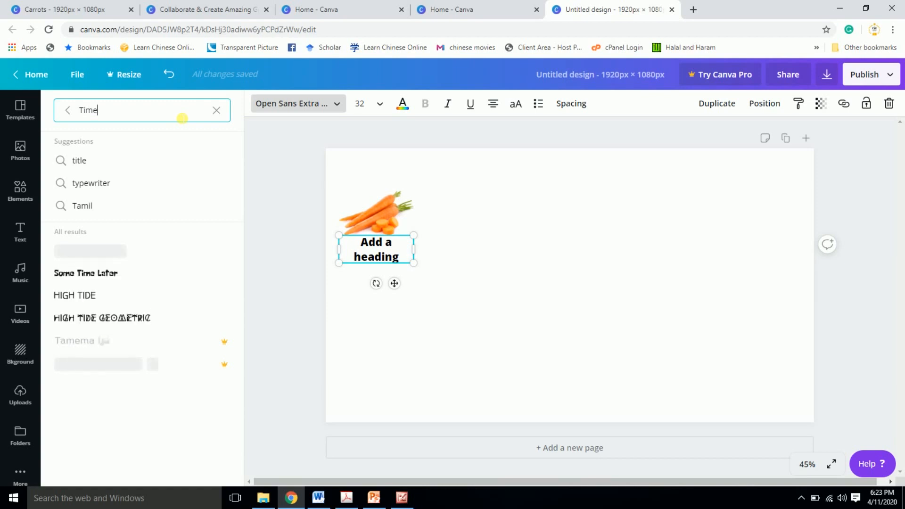
click(102, 254)
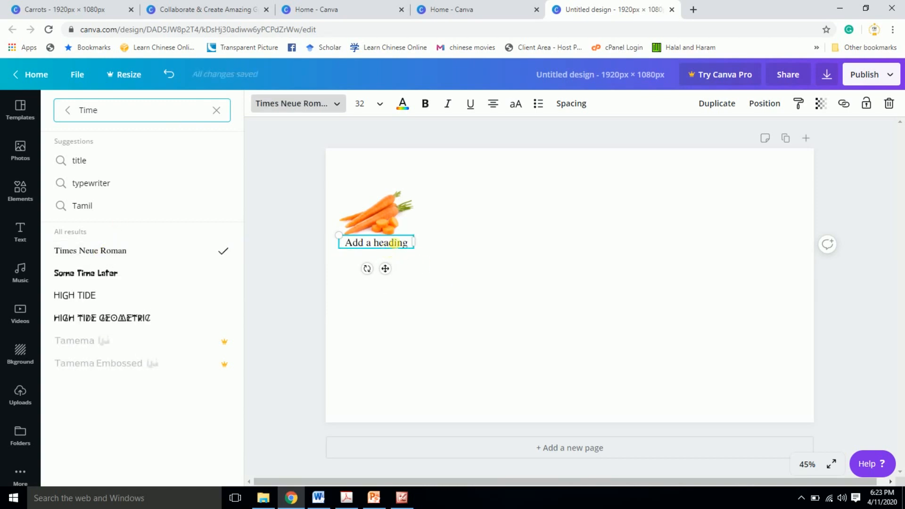
click(425, 104)
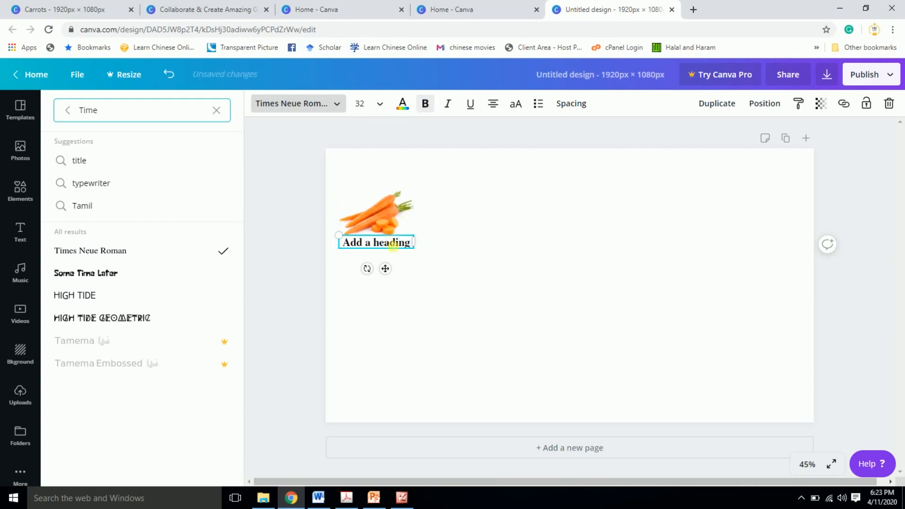
- Replace the heading's text with "Carrots" and move it directly above the carrots image
click(390, 243)
click(392, 245)
text(Cartrt)
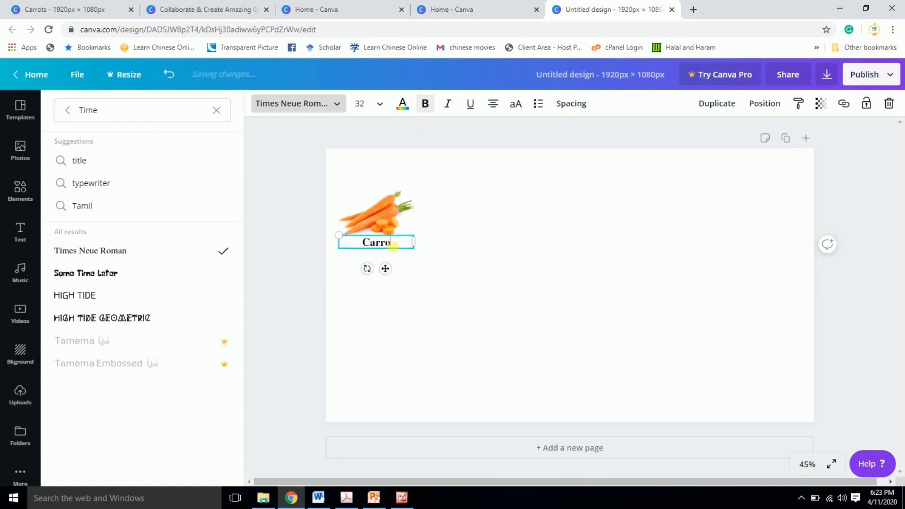
text(ts)
click(403, 244)
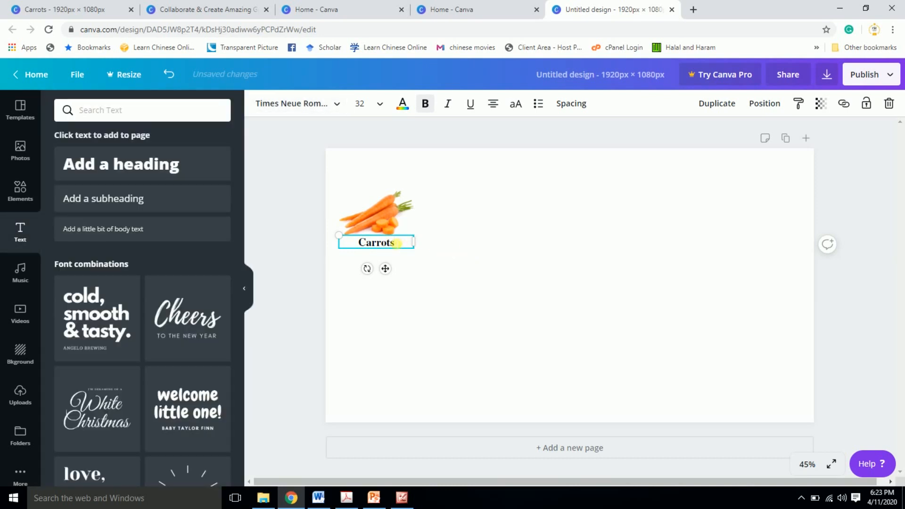
click(434, 268)
click(385, 246)
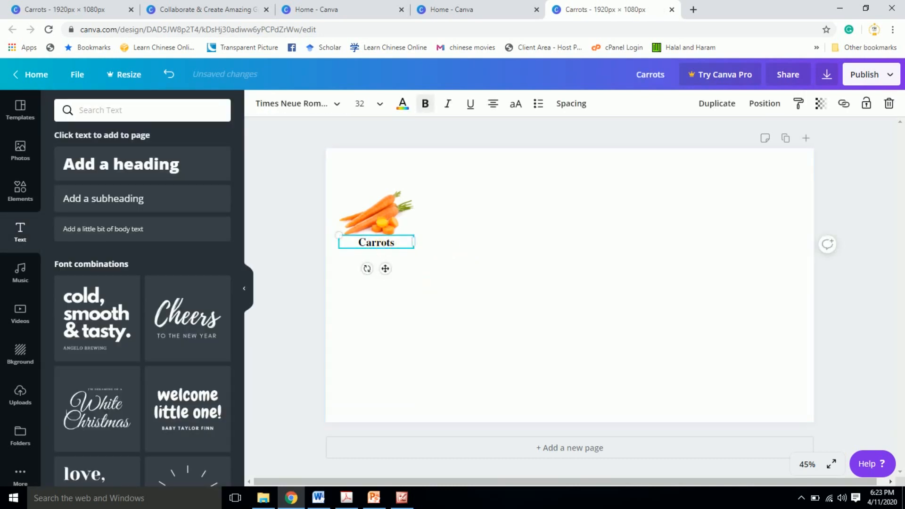
drag(385, 246, 385, 191)
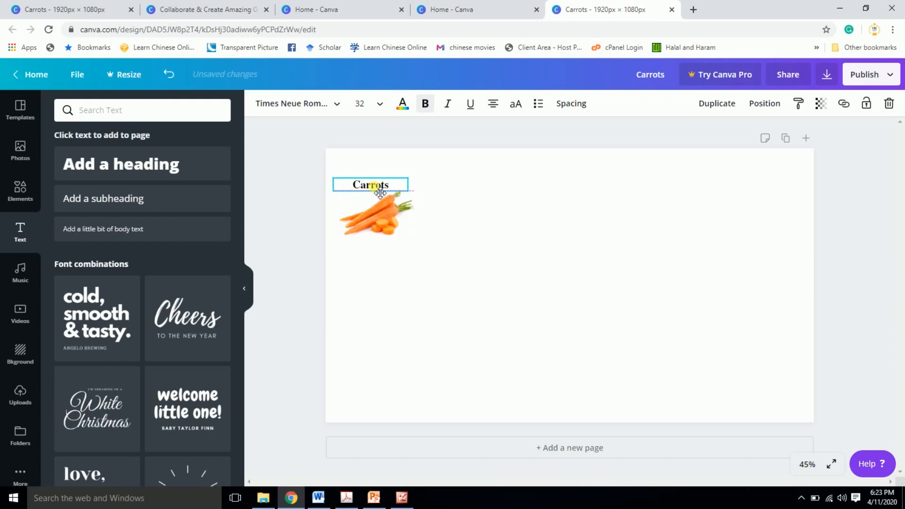
- Compare the label with the finished abstract and enlarge the Carrots text to font size 42
click(401, 498)
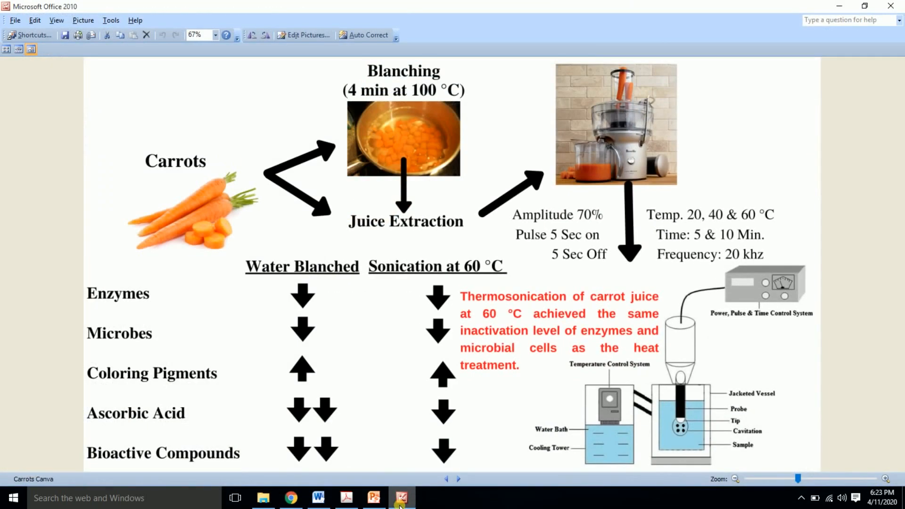
click(401, 499)
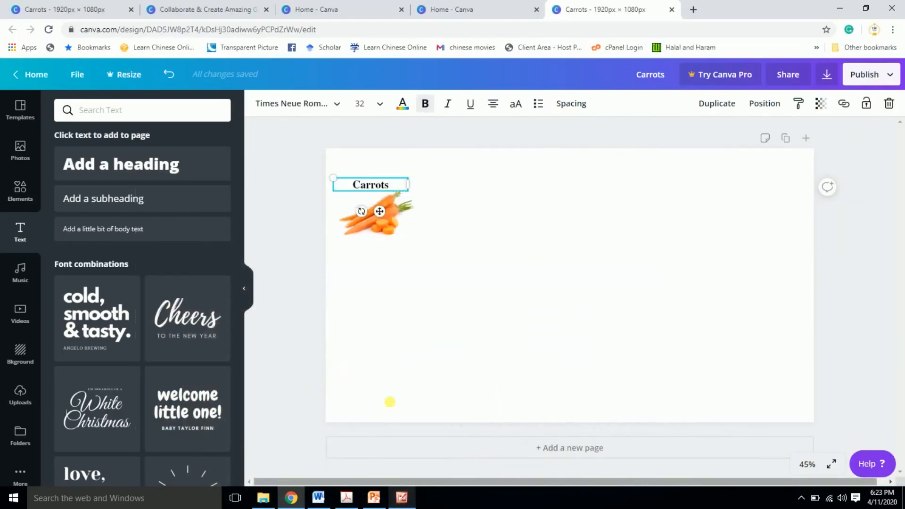
click(374, 104)
click(377, 277)
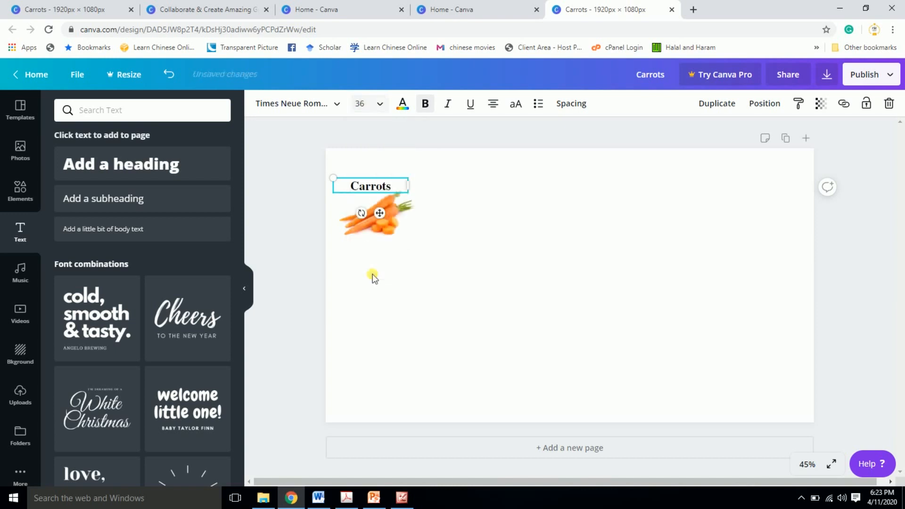
click(380, 104)
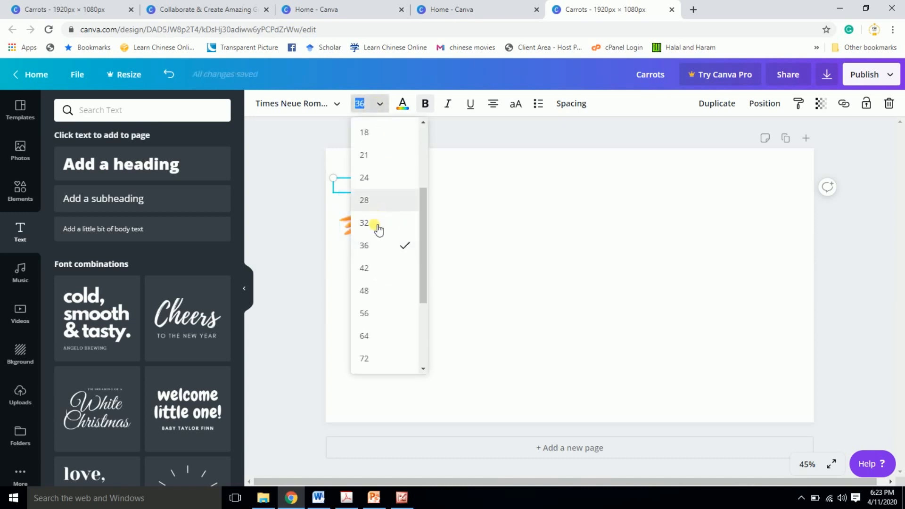
click(365, 266)
click(465, 225)
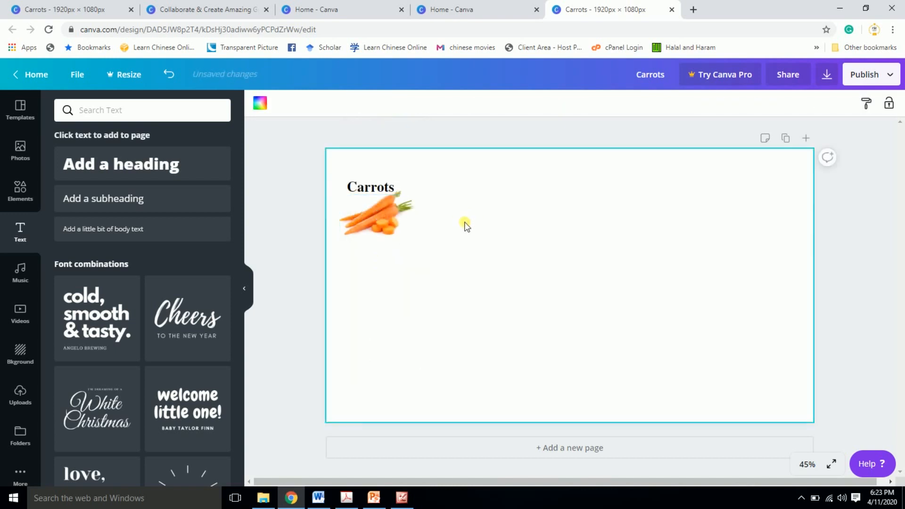
- Move the Carrots label slightly up and shift the carrots image slightly left to align beneath it
click(385, 189)
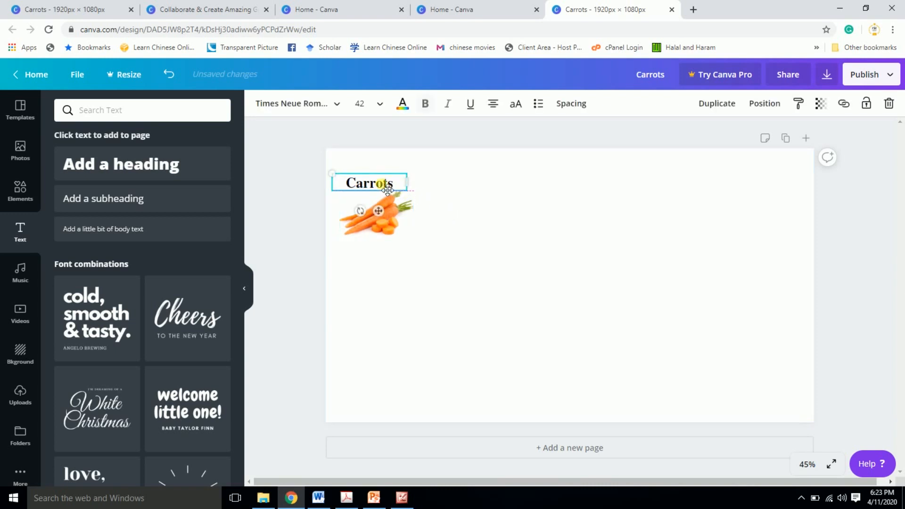
click(389, 221)
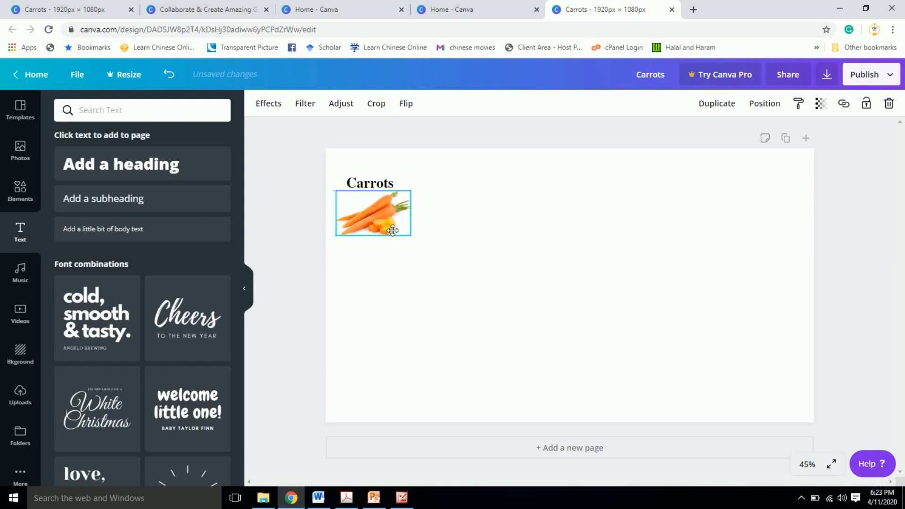
click(312, 231)
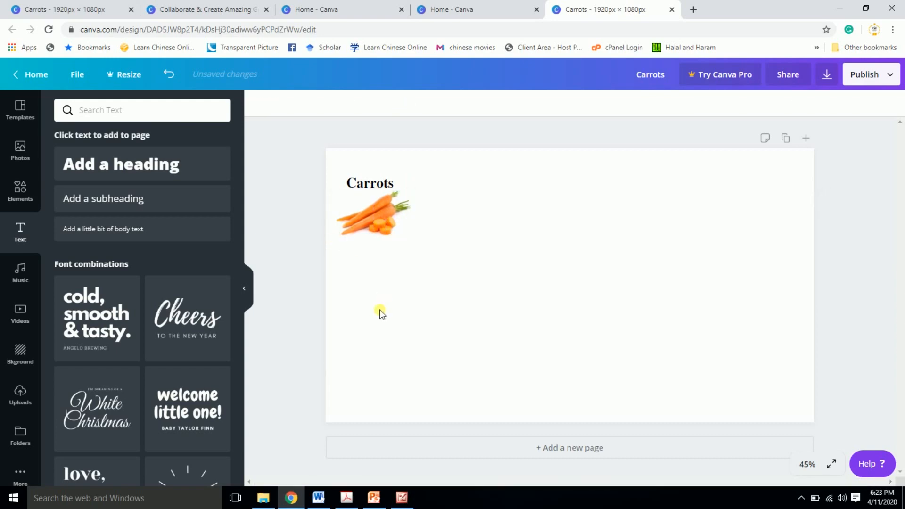
- Check the arrows in the finished abstract, search the design elements for "arrow", and add the free thick straight arrow to the page
click(401, 497)
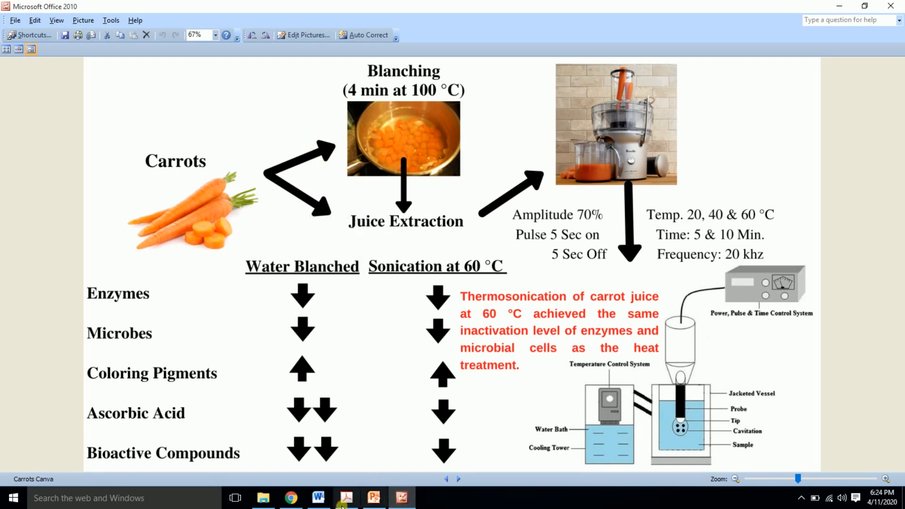
click(291, 497)
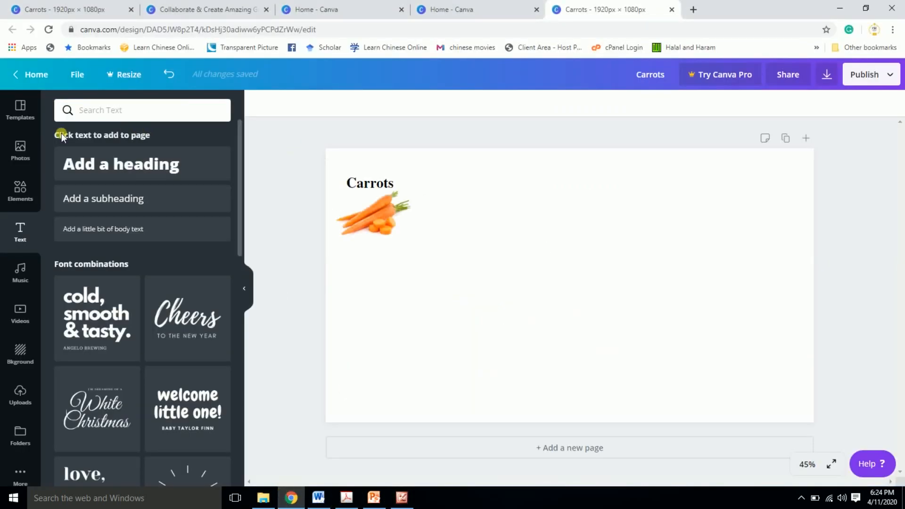
click(20, 190)
click(100, 113)
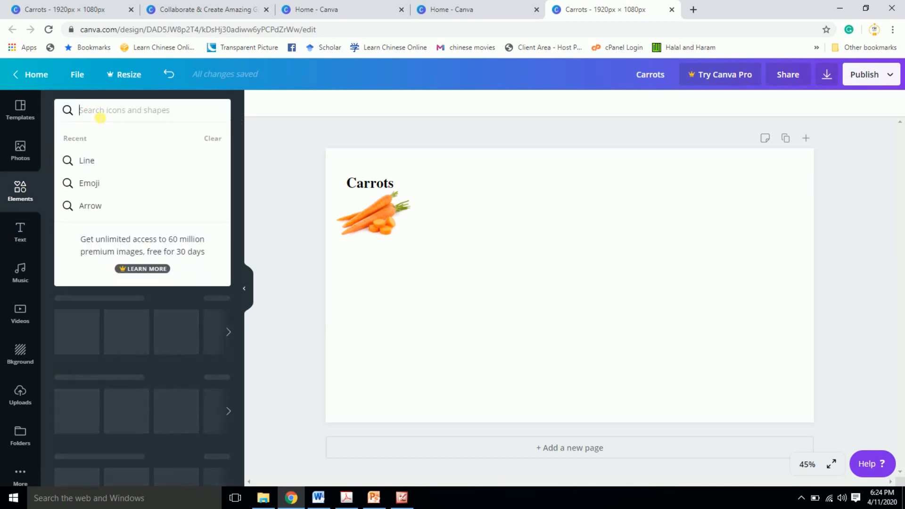
text(arrow)
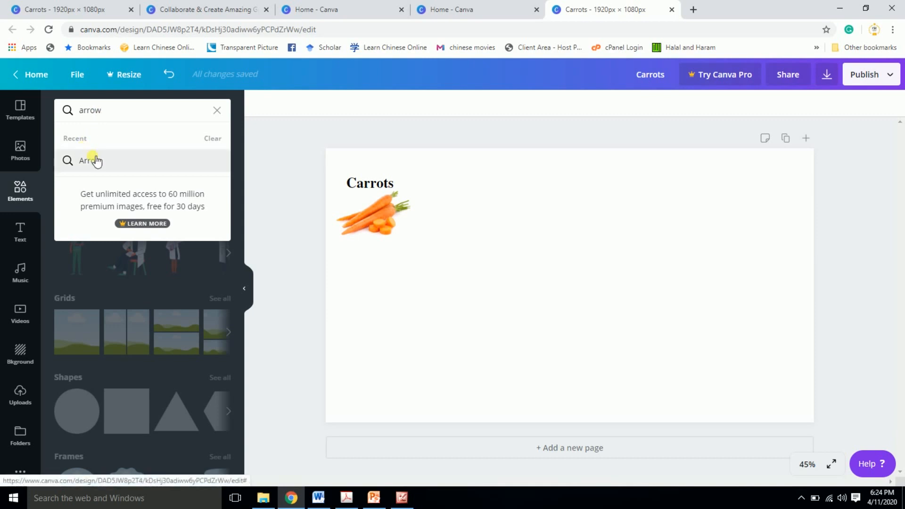
click(94, 159)
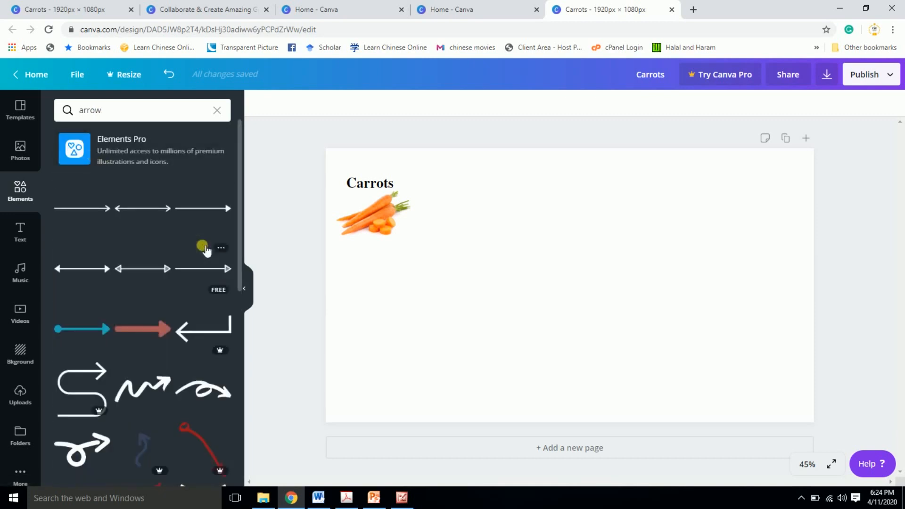
click(145, 335)
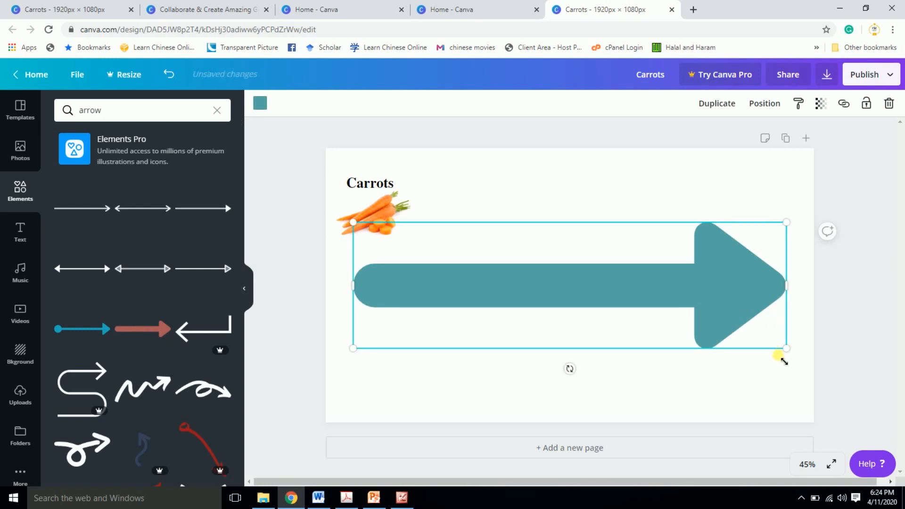
- Shrink the arrow to about the width of the carrots image and change its color to black
drag(795, 355, 441, 247)
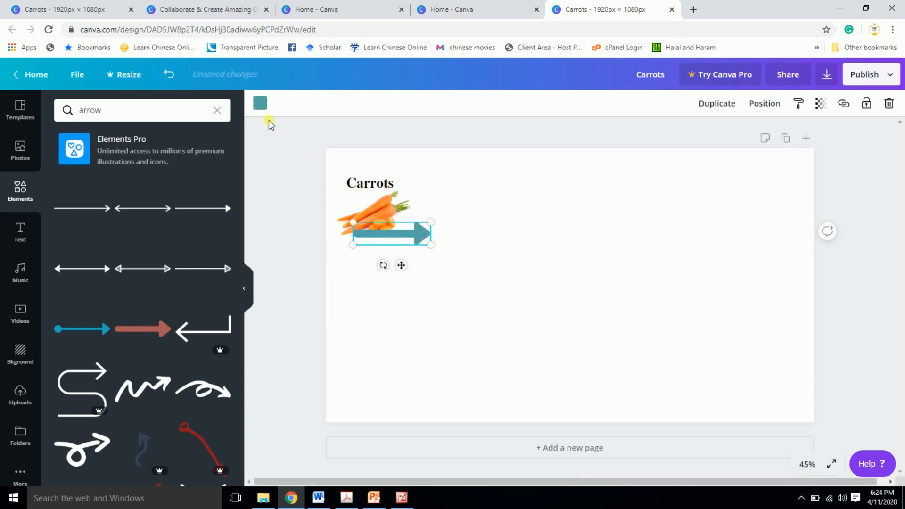
click(260, 104)
click(68, 217)
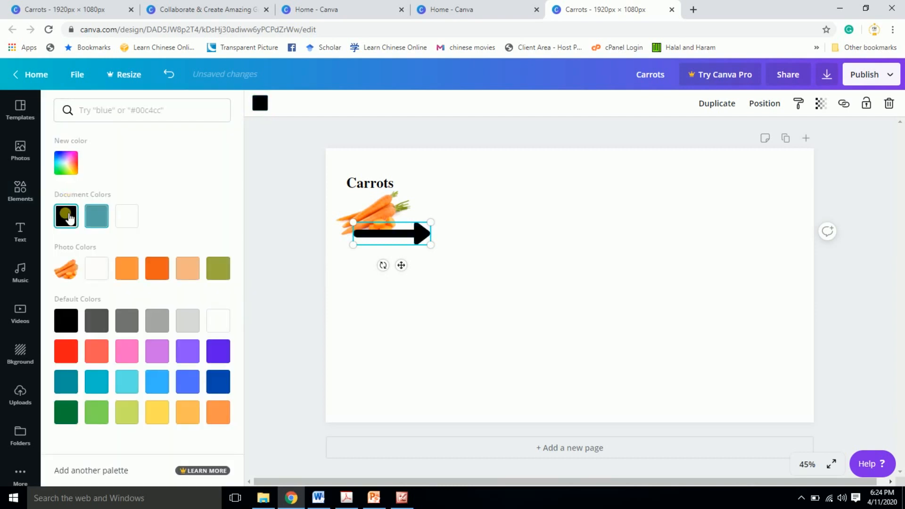
- Place the black arrow just right of the carrots image and rotate it to point diagonally up to the right
drag(425, 246, 462, 222)
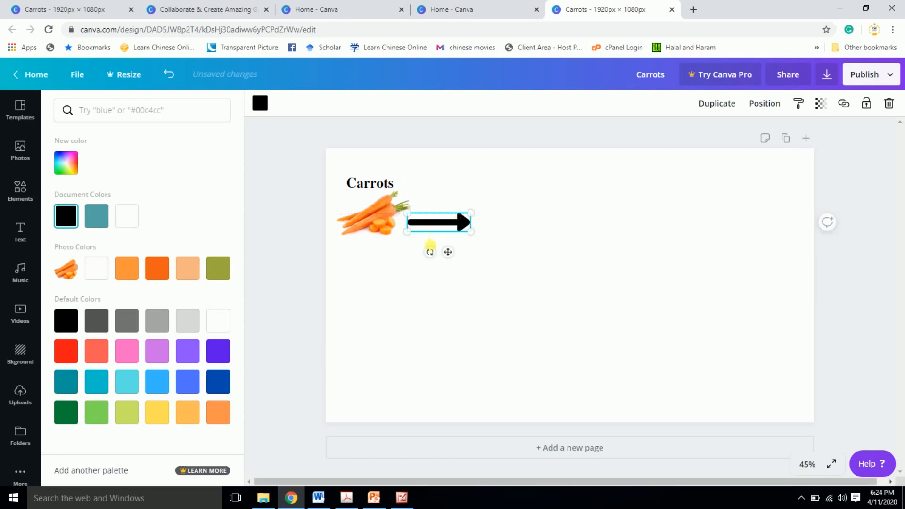
drag(427, 251, 448, 196)
- Select the Carrots label, carrots image and arrow together and move them slightly down the page
mouse_move(373, 203)
mouse_down()
mouse_move(376, 230)
mouse_move(381, 213)
mouse_up()
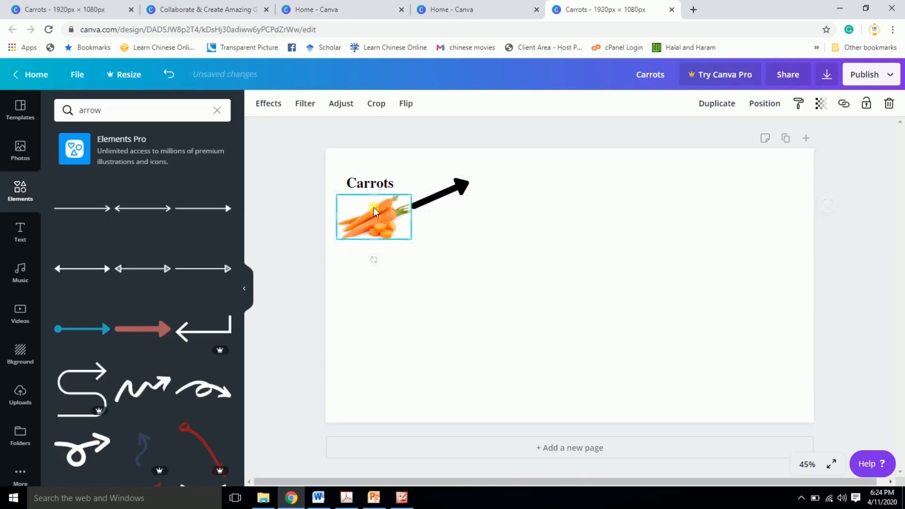
click(487, 264)
key(ctrl+a)
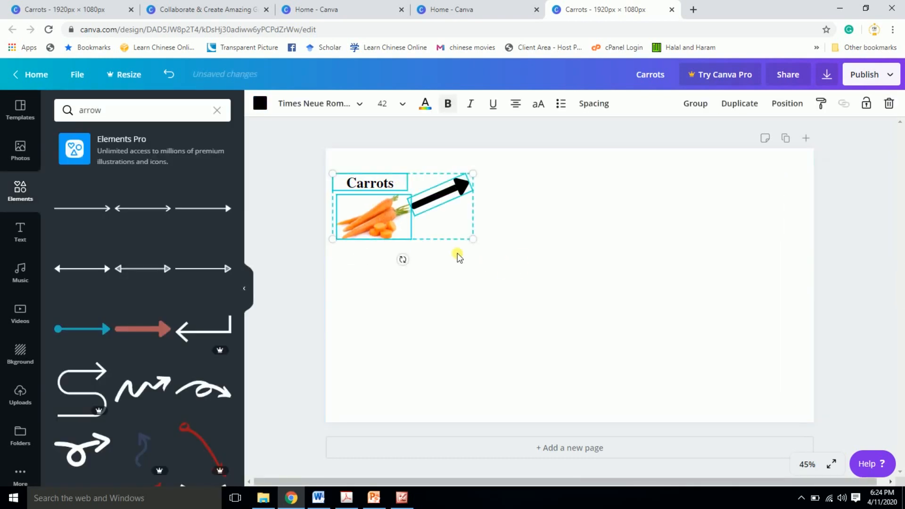
drag(369, 208, 375, 227)
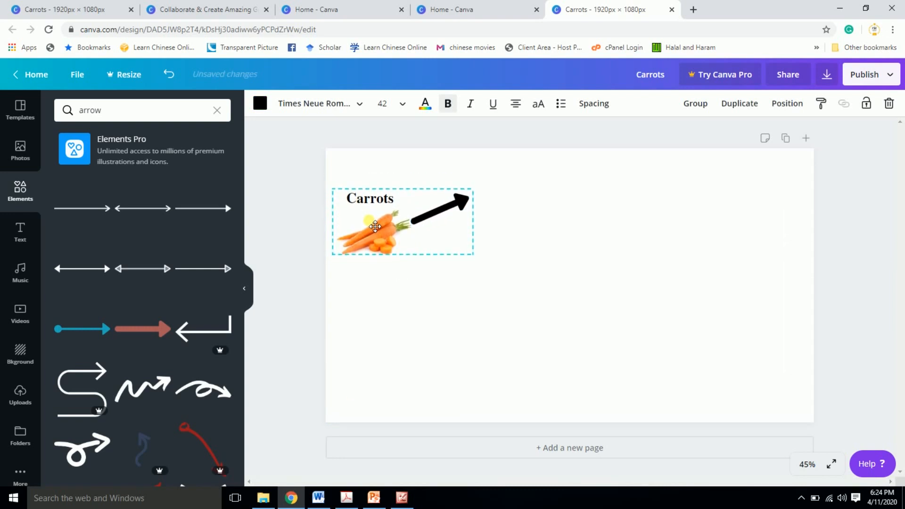
- Shift the arrow slightly right to leave a small gap beside the carrots image
click(565, 238)
click(464, 206)
drag(464, 206, 473, 202)
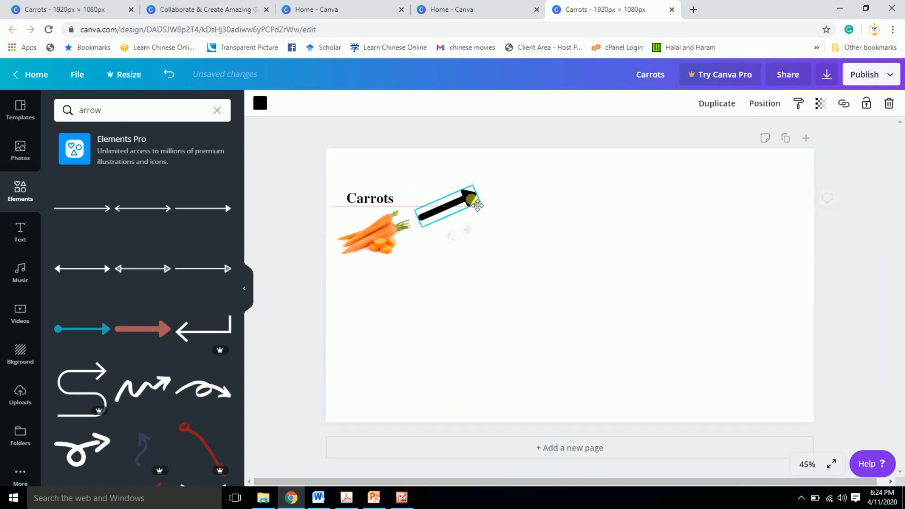
click(493, 271)
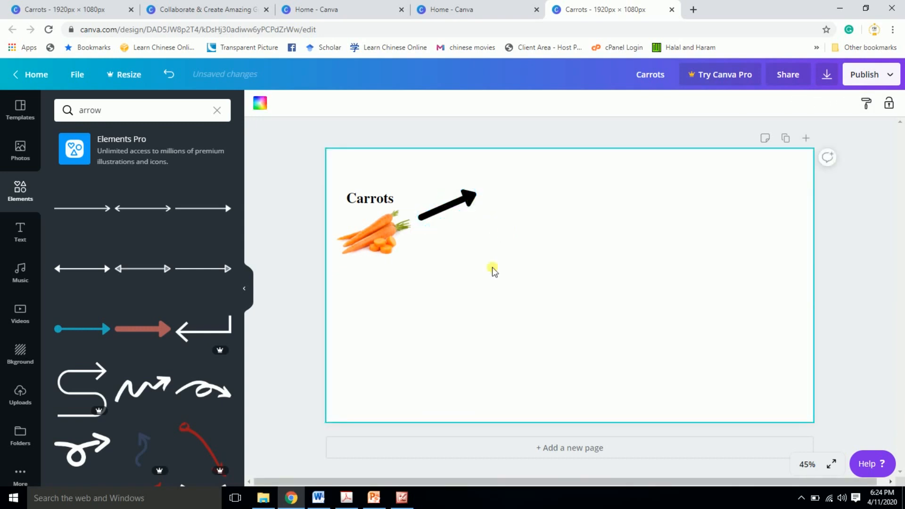
- Check the blanching picture in the finished abstract and upload the Blaching image from the Graphical Abstract folder
click(402, 498)
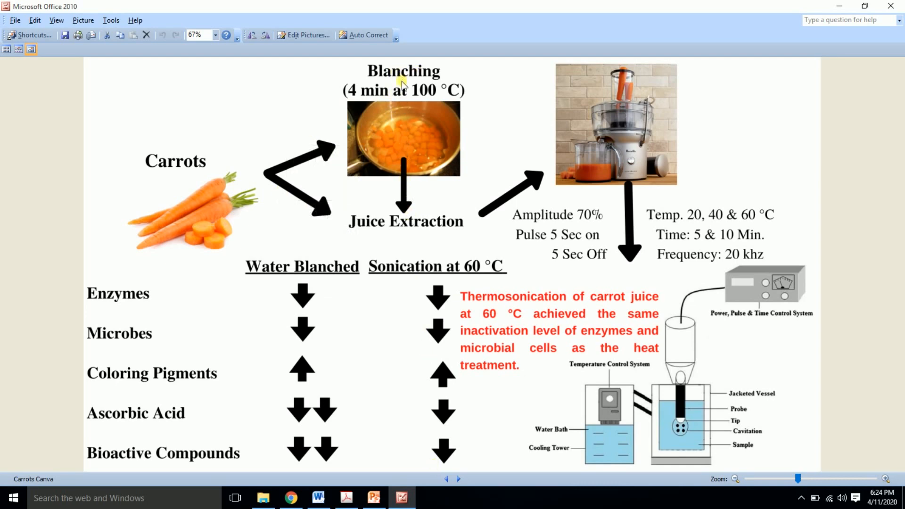
click(399, 503)
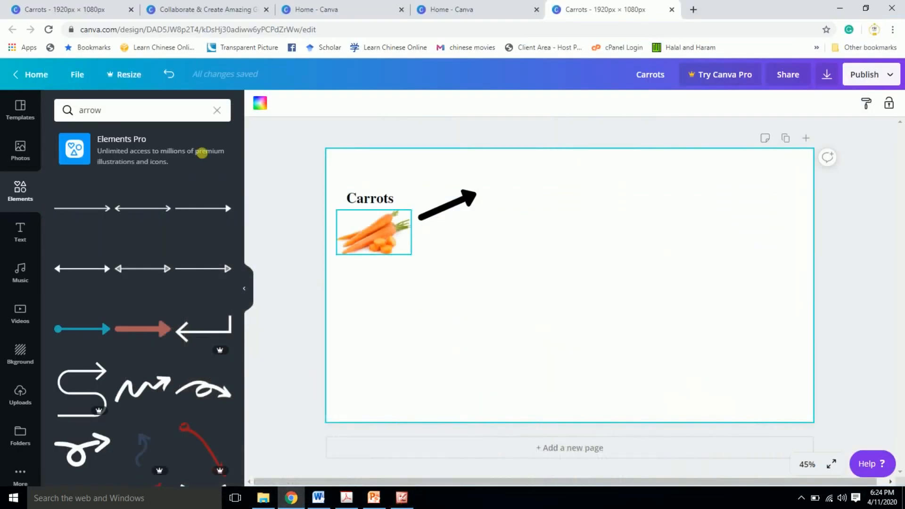
click(31, 395)
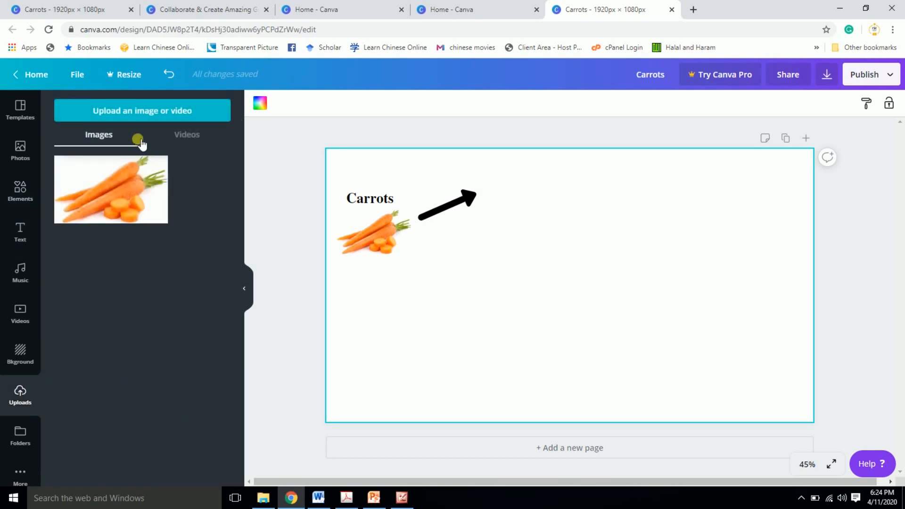
click(145, 111)
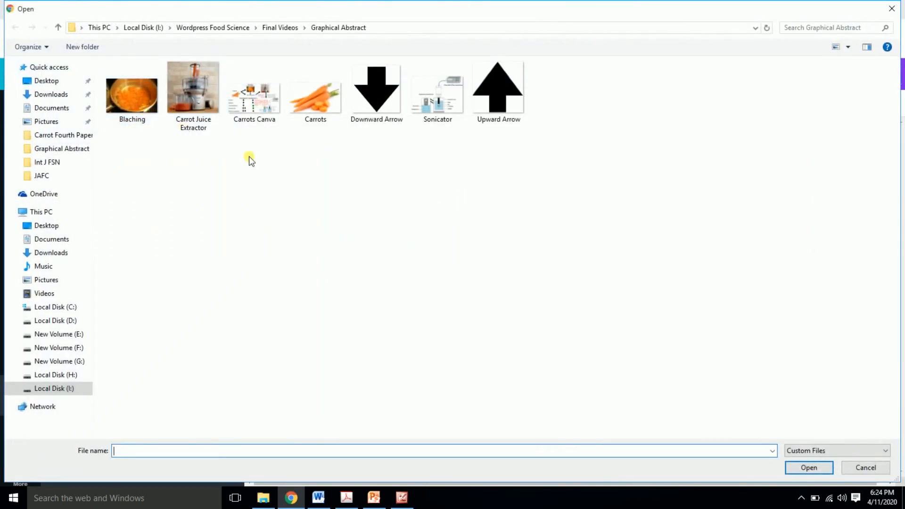
double_click(142, 109)
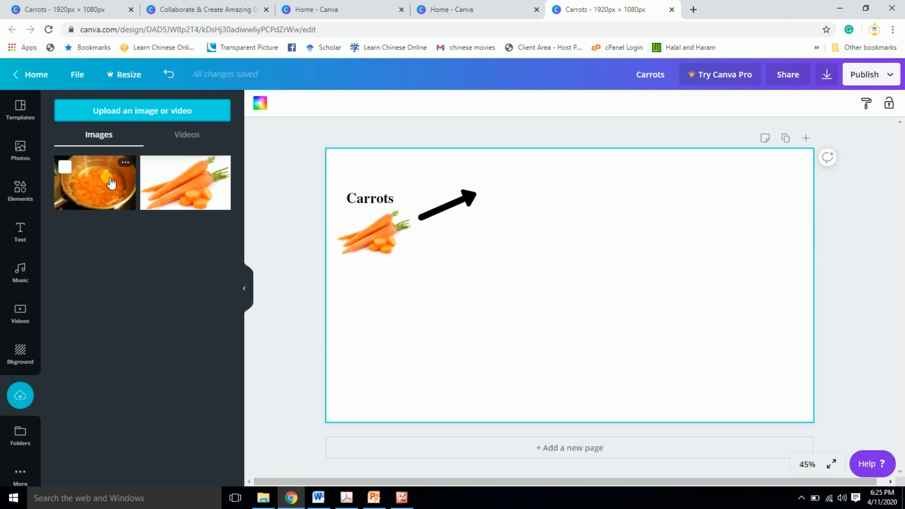
- Add the uploaded blanching image to the page, shrink it to slightly wider than the carrots image, and place it right of the arrow
click(111, 183)
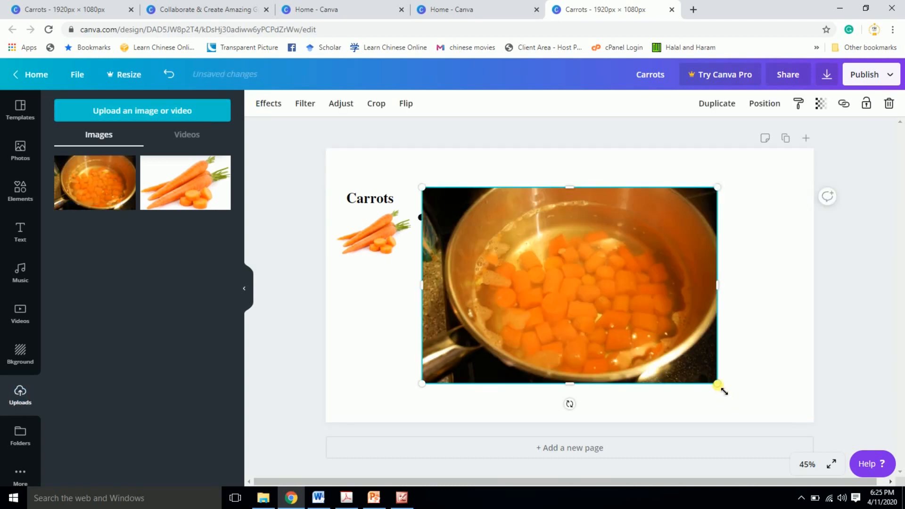
drag(717, 385, 522, 251)
drag(468, 216, 561, 212)
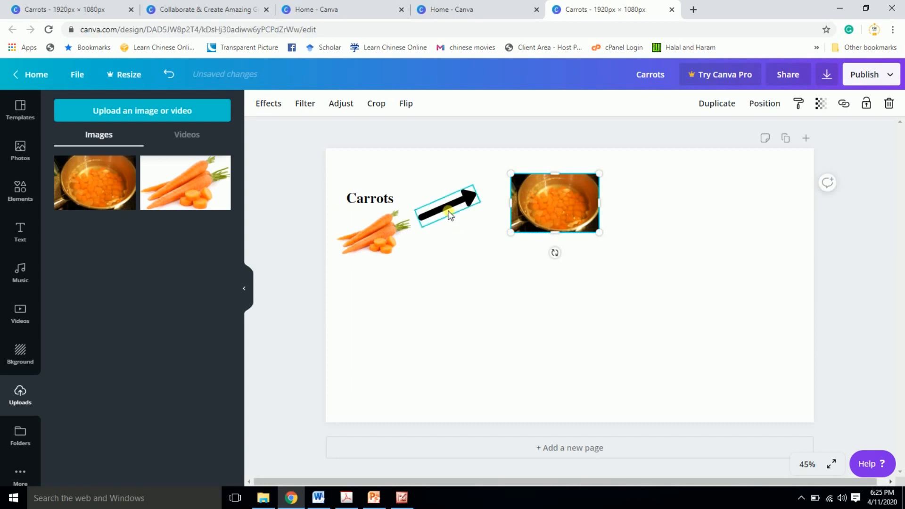
- Rotate the arrow to a shallower upward angle so it points toward the blanching image
click(449, 213)
drag(451, 238, 500, 223)
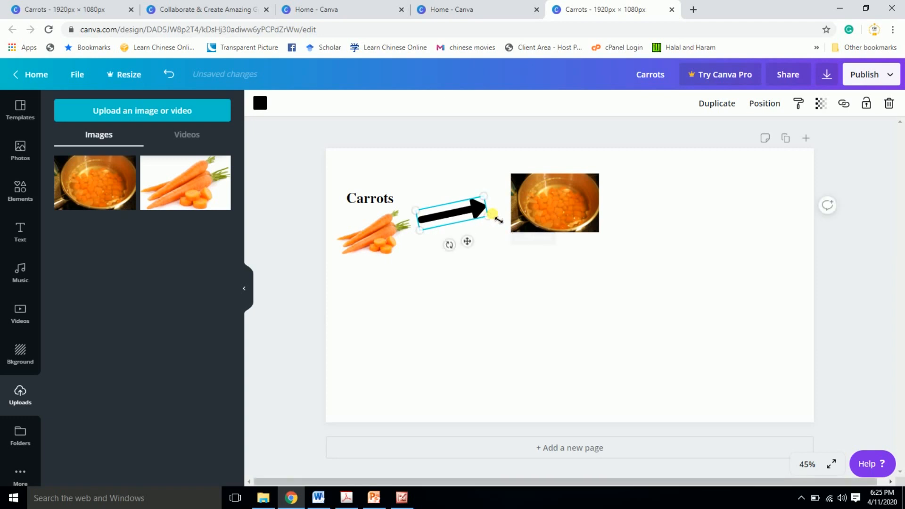
click(468, 290)
- Make a copy of the Carrots label and place it directly above the blanching image
click(21, 231)
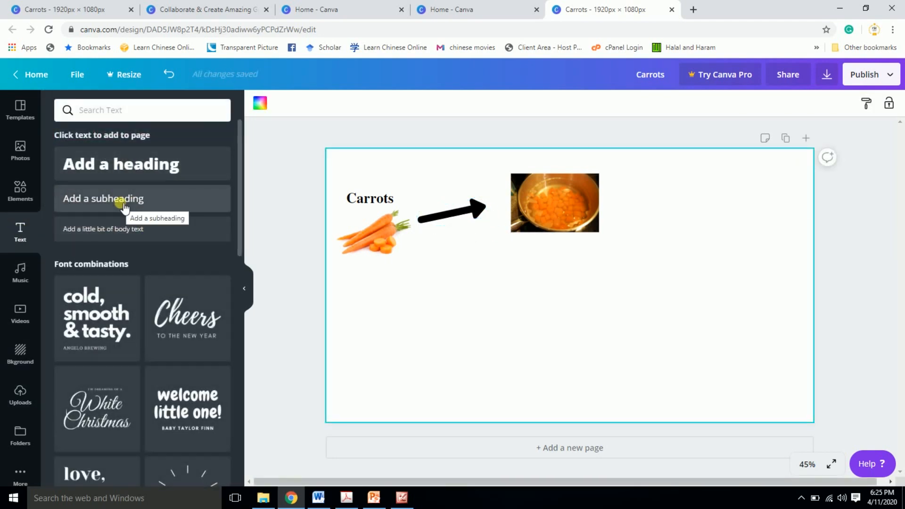
click(370, 199)
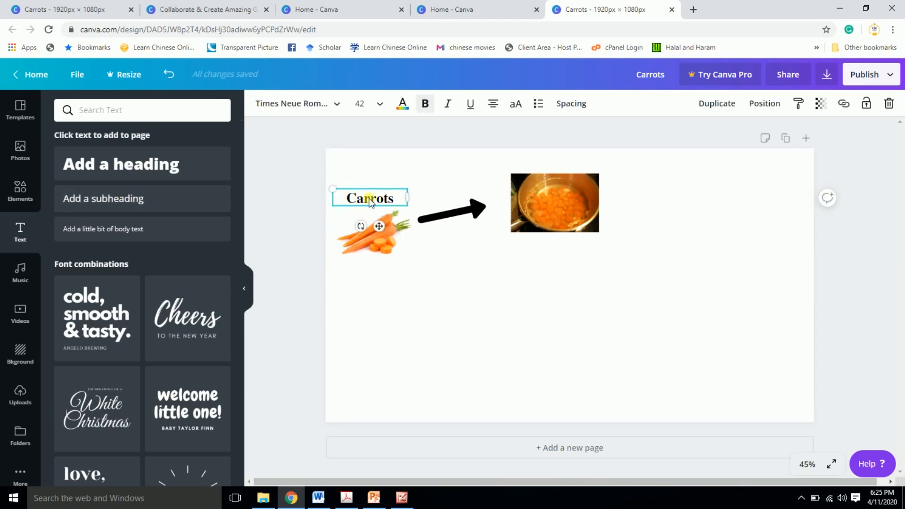
key(ctrl+v)
drag(386, 204, 569, 164)
double_click(573, 163)
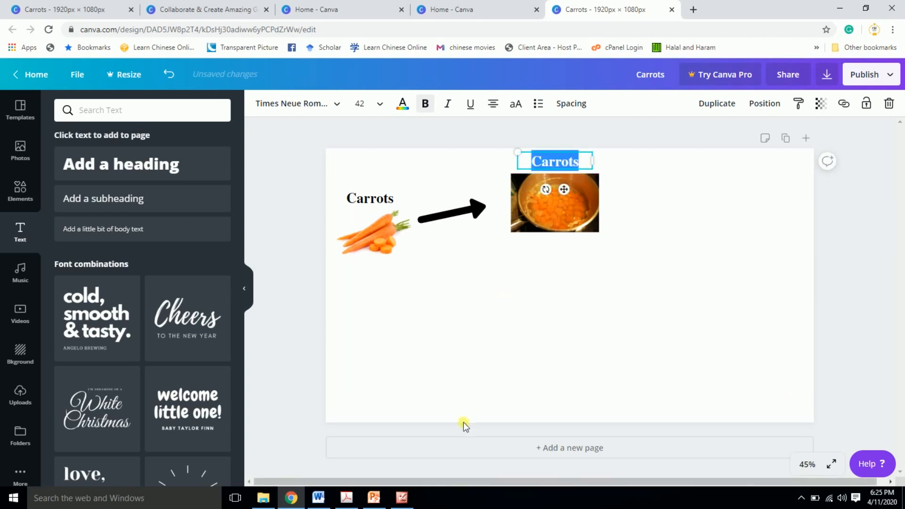
- Check the wording in the finished abstract and replace the copied label's text with "Blanching"
click(402, 499)
click(404, 504)
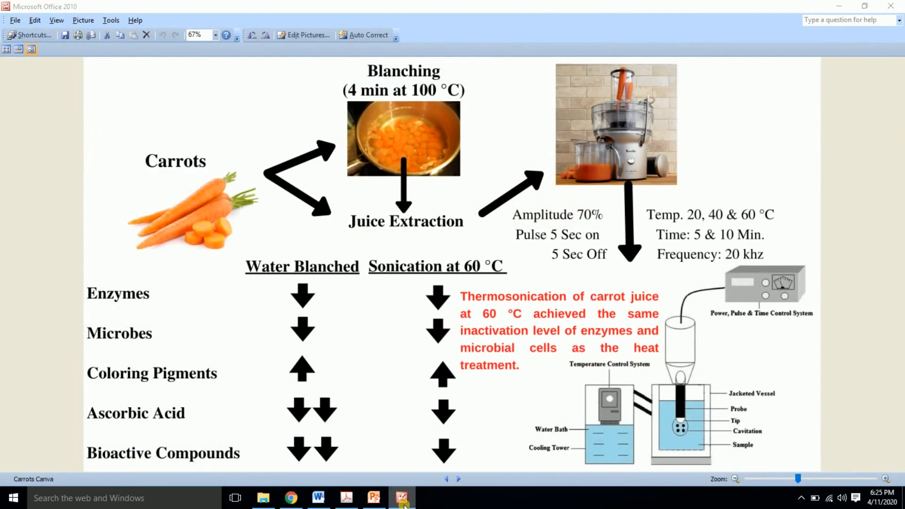
text(Blac)
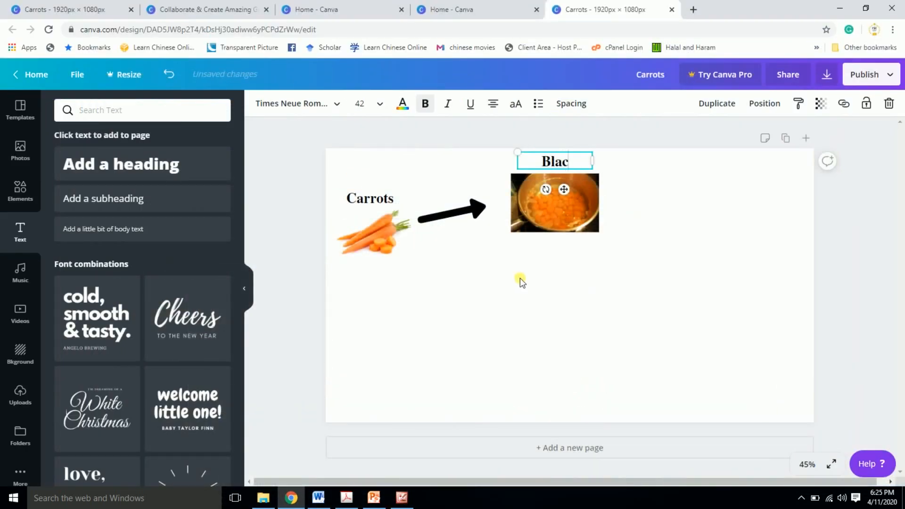
key(BackSpace)
text(nching)
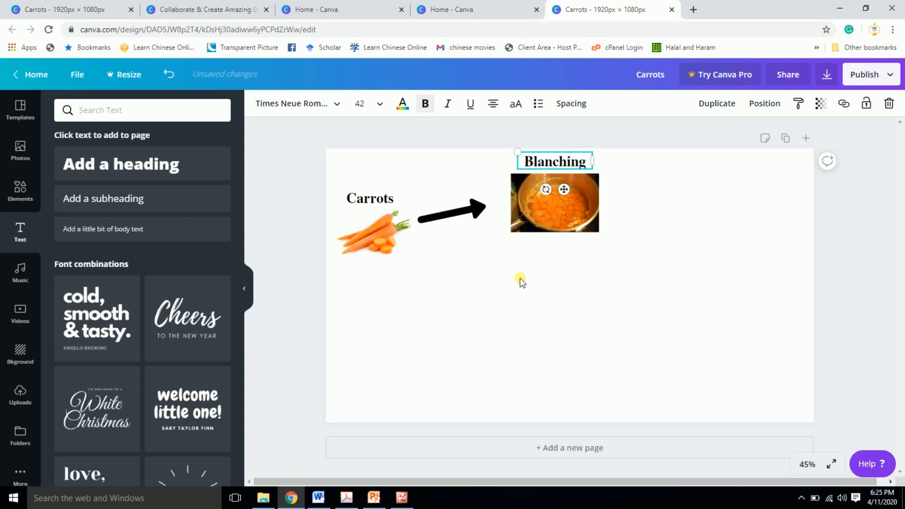
- Give the Blanching label an empty second line, move it left of the blanching image, and reduce its line height to 0.96
key(Escape)
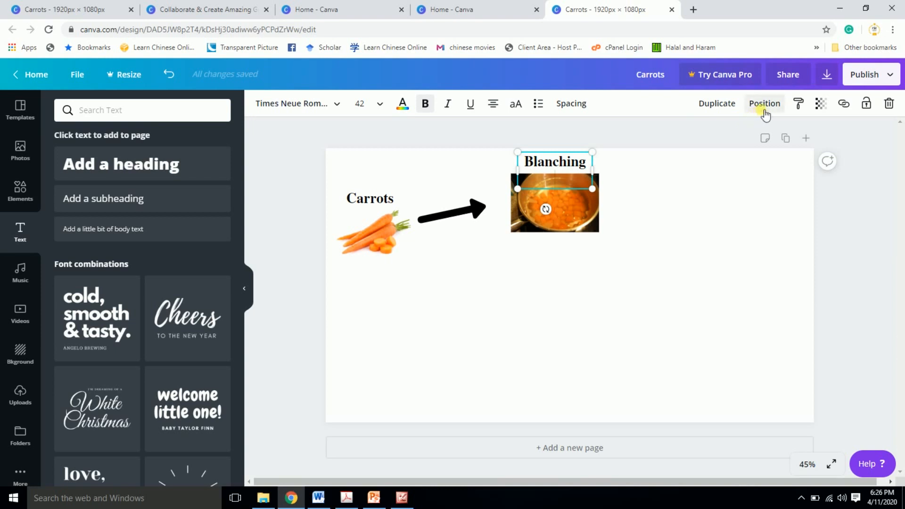
click(571, 104)
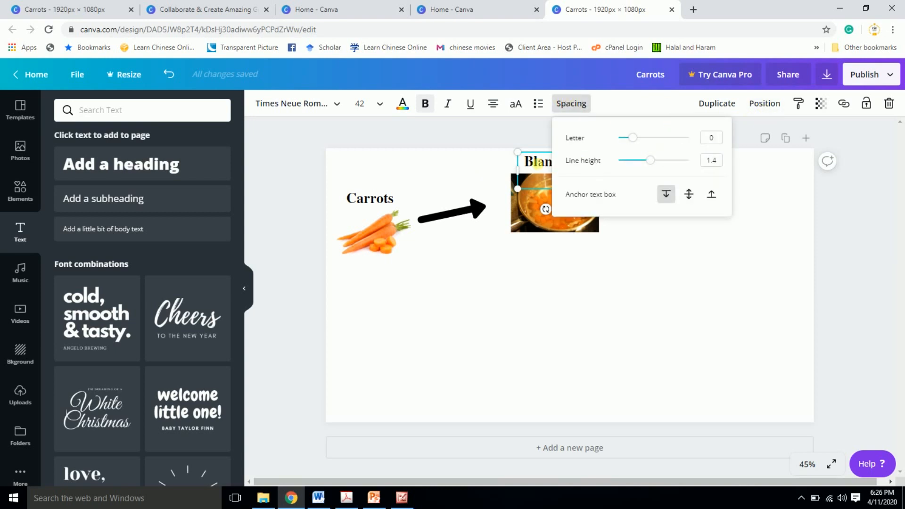
click(627, 276)
drag(549, 162, 472, 169)
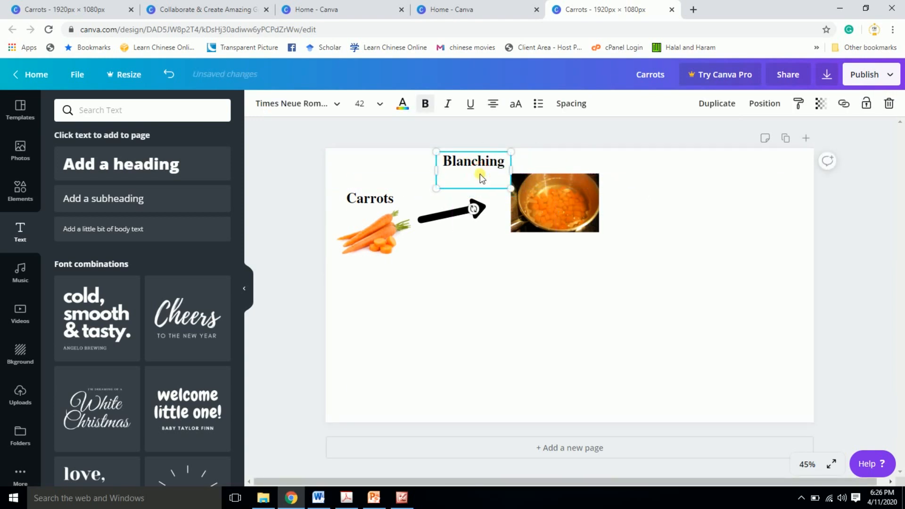
click(571, 105)
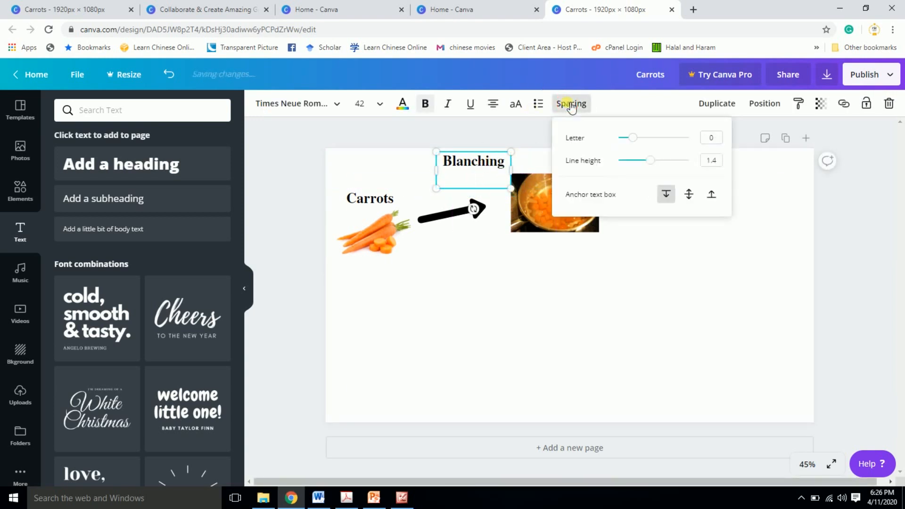
drag(658, 165, 636, 168)
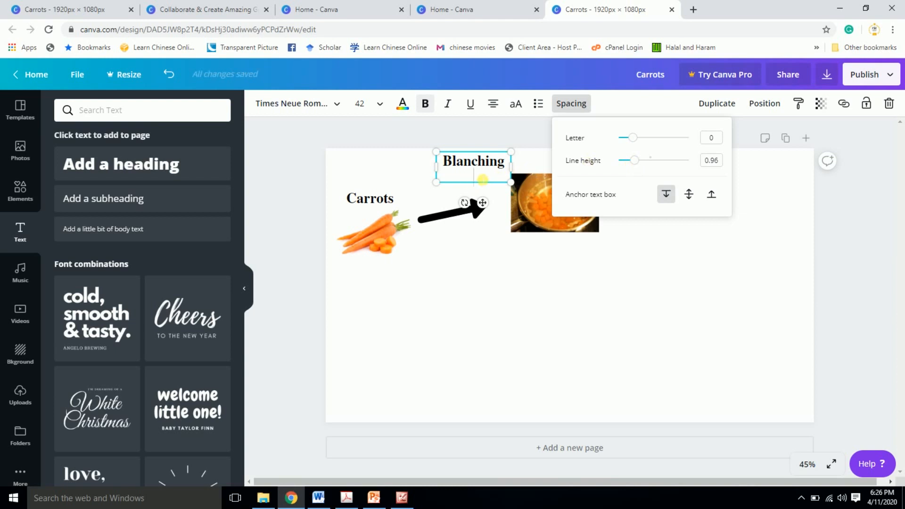
click(482, 180)
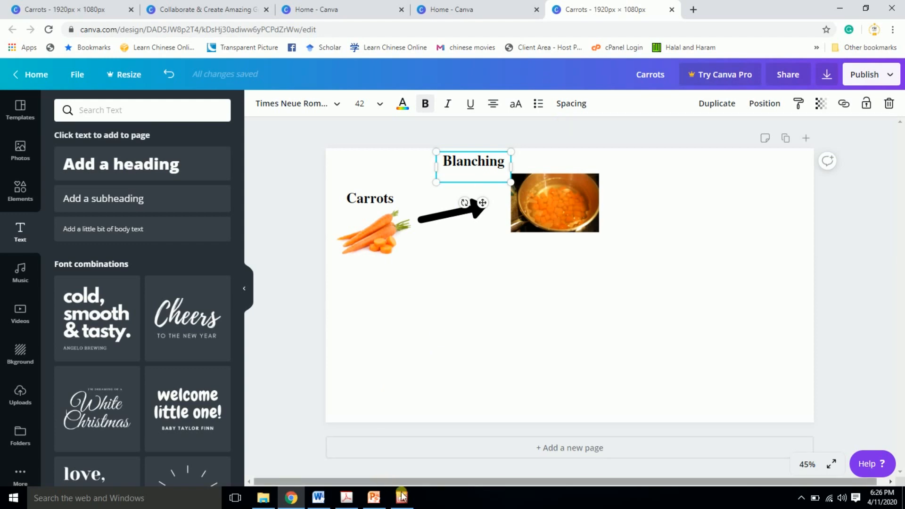
- Following the finished abstract, enter "4 Min. at 100 C" below the word Blanching in the label
click(410, 502)
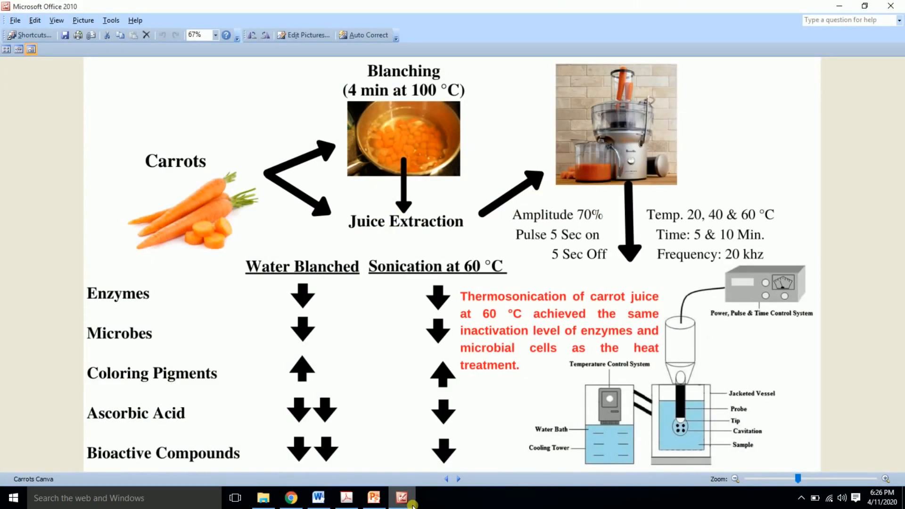
click(411, 503)
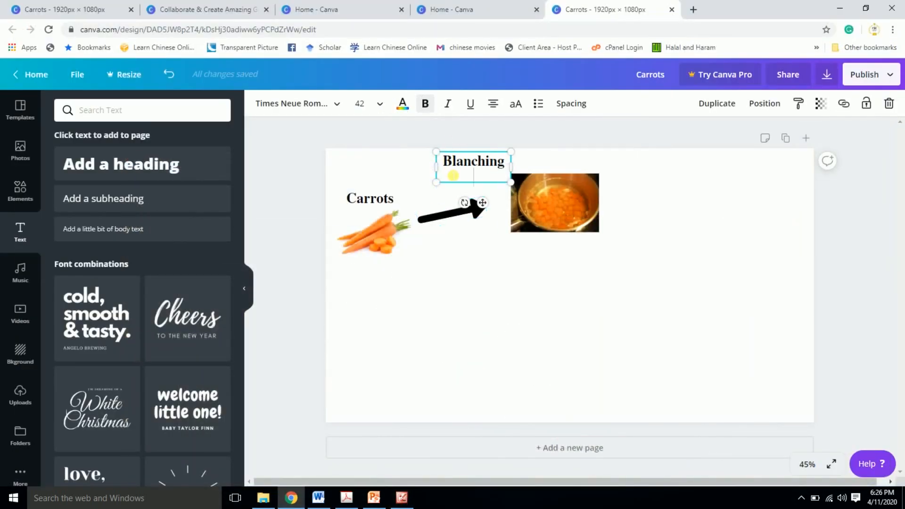
text(4)
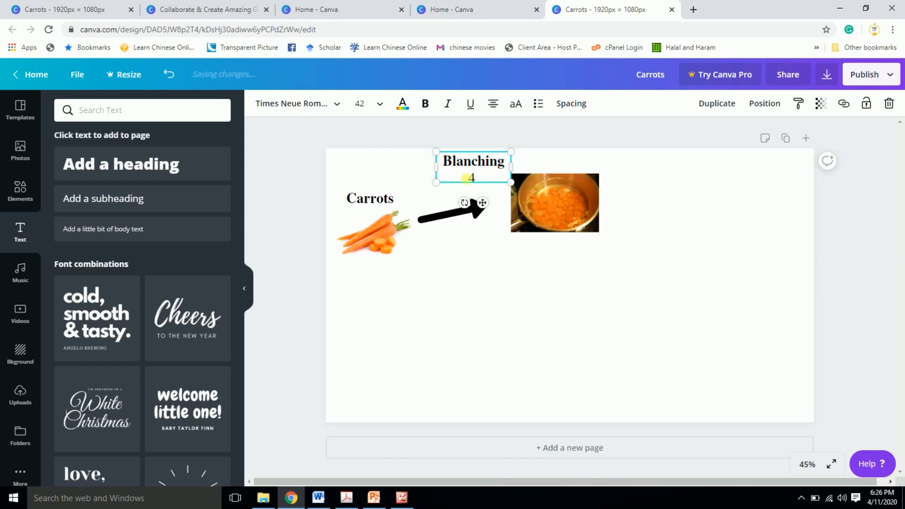
text( Minute)
key(BackSpace)
key(BackSpace)
key(BackSpace)
text(. at)
click(401, 500)
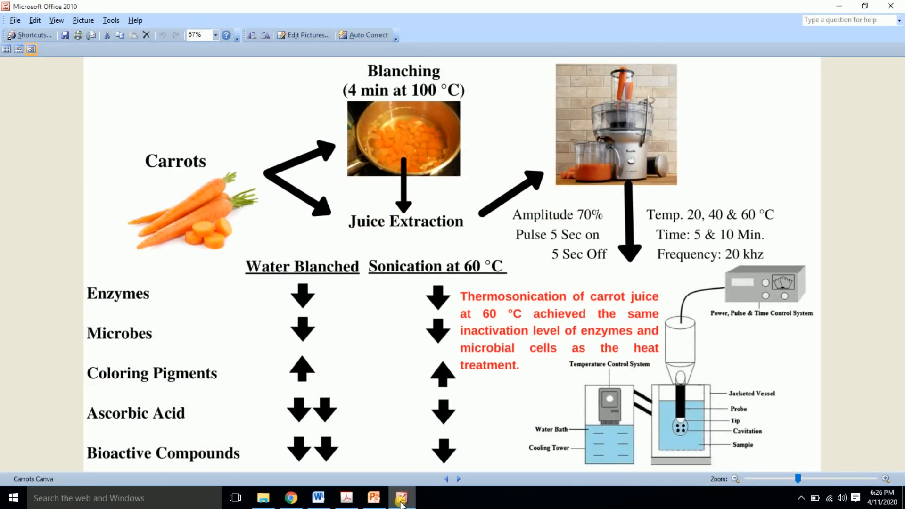
click(401, 501)
text(100)
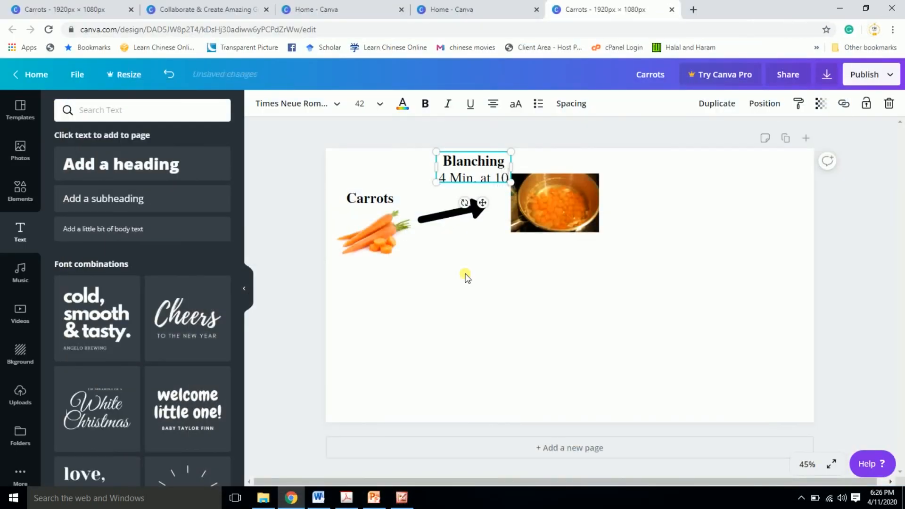
text( C)
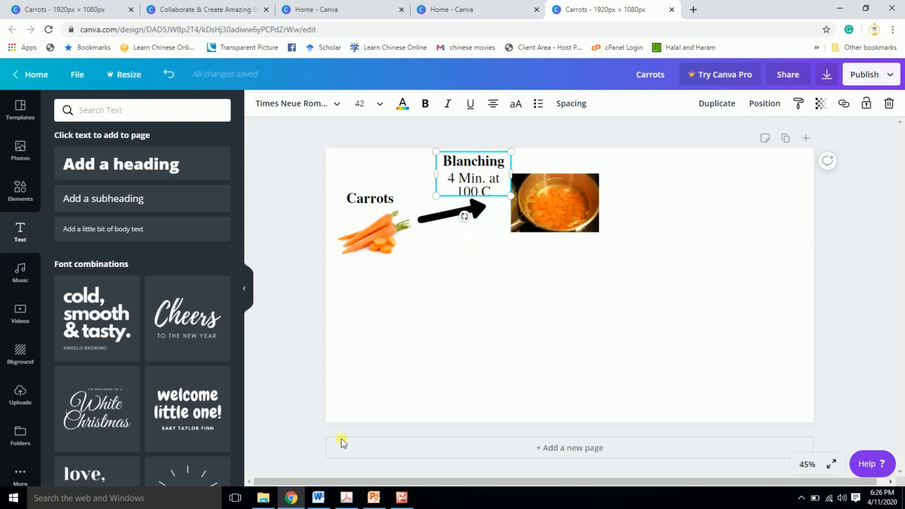
- Switch to Word, insert a degree symbol (°) in the blank document and select it
click(318, 498)
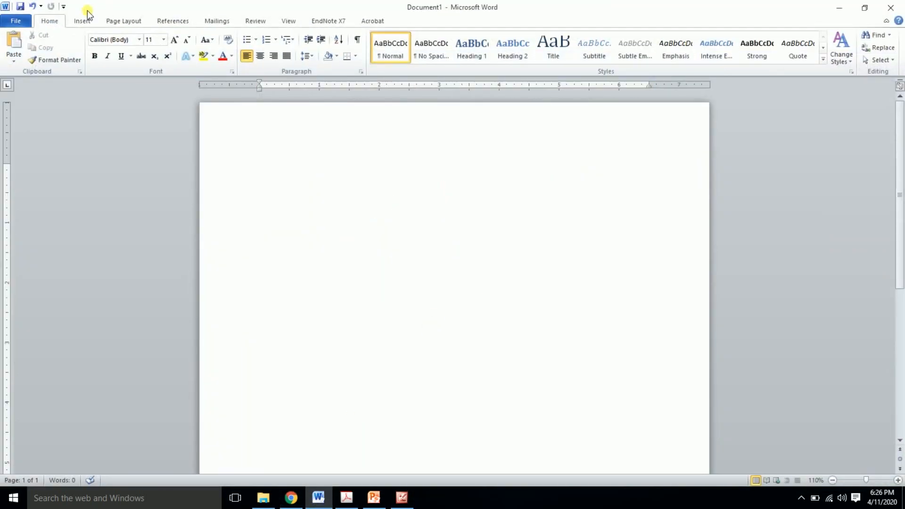
click(83, 19)
click(676, 45)
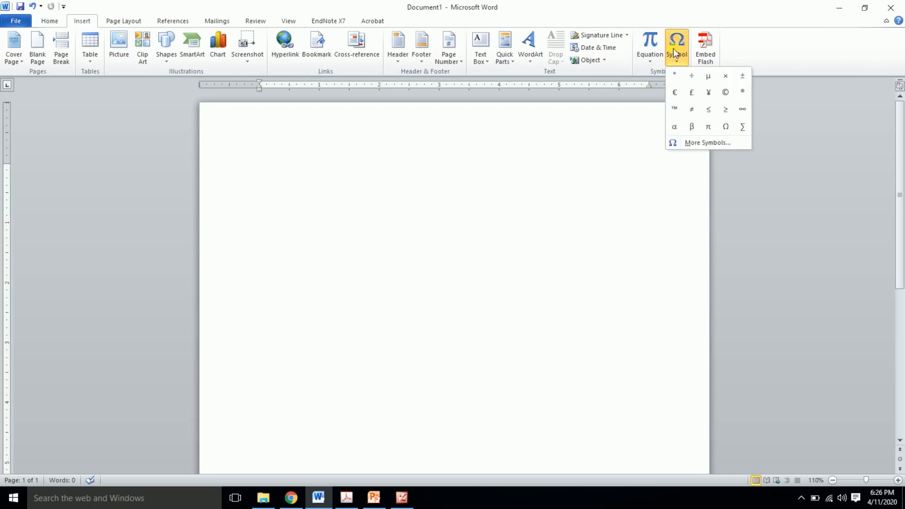
click(677, 74)
key(shift+Left)
key(ctrl+c)
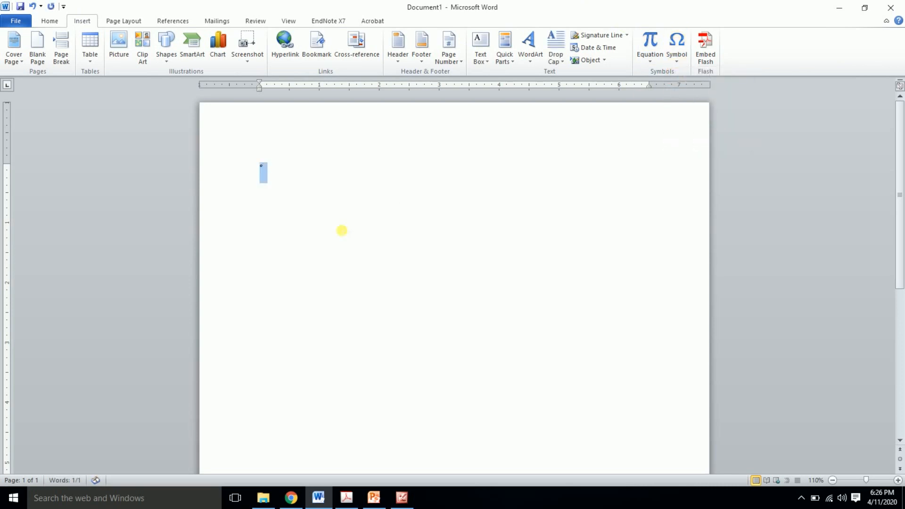
- Switch to Canva, add the degree symbol before C in the Blanching label, and fit the label above the blanching image, shifting the image down
click(291, 497)
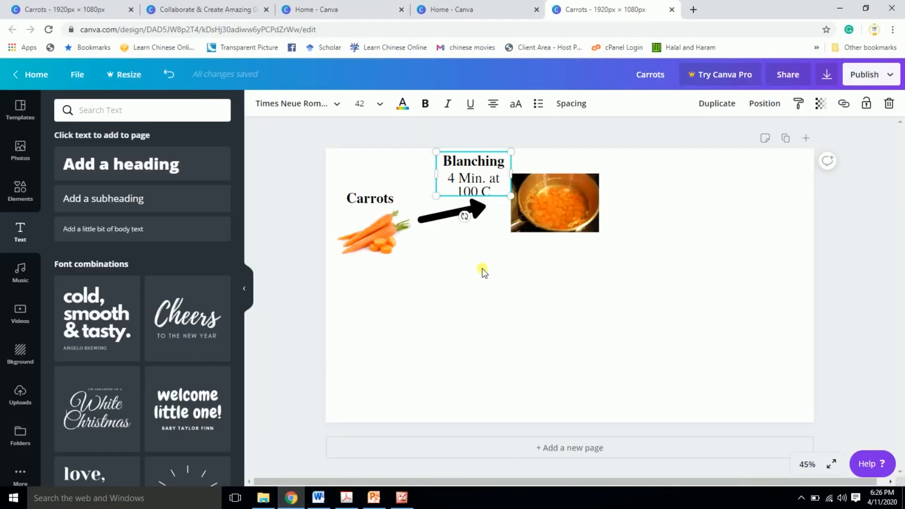
key(ctrl+v)
drag(513, 174, 593, 148)
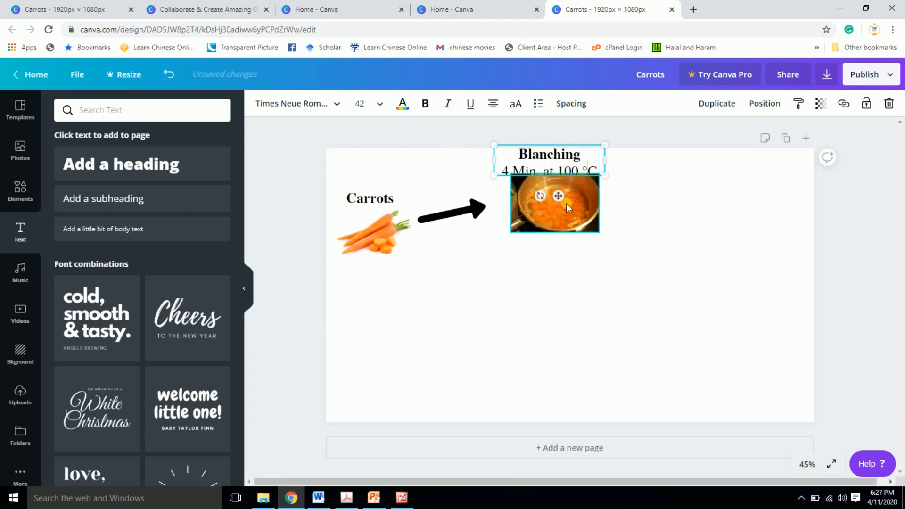
drag(567, 203, 572, 223)
drag(567, 164, 572, 172)
- Set the Blanching label to font size 36, make it fully bold, and center it just above the blanching image
click(379, 103)
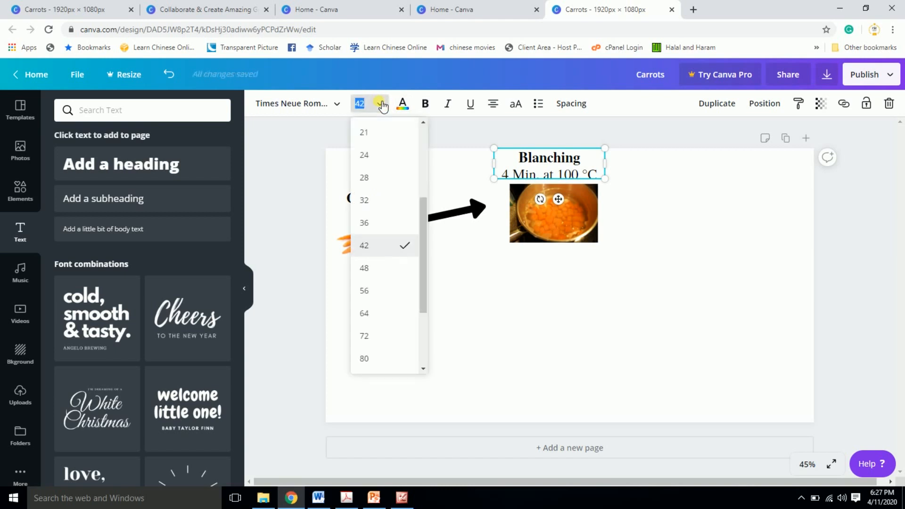
click(370, 219)
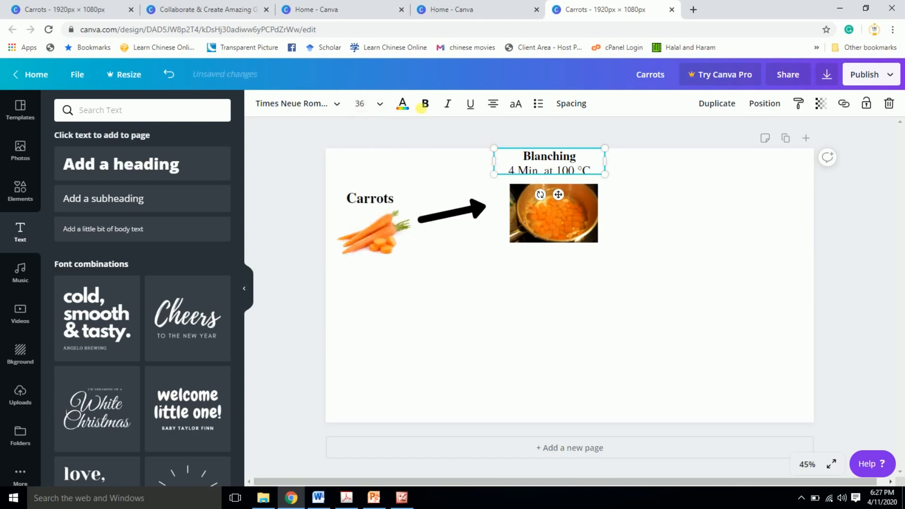
click(425, 109)
drag(571, 170, 576, 176)
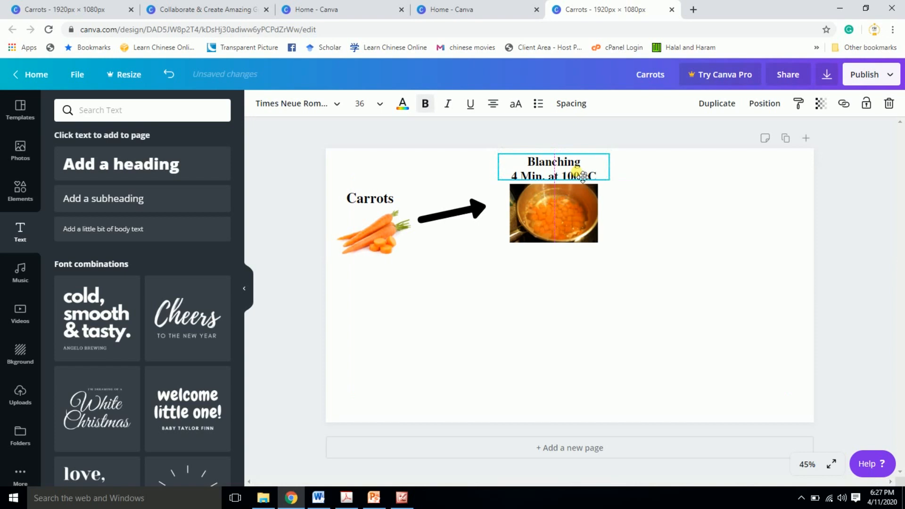
click(692, 214)
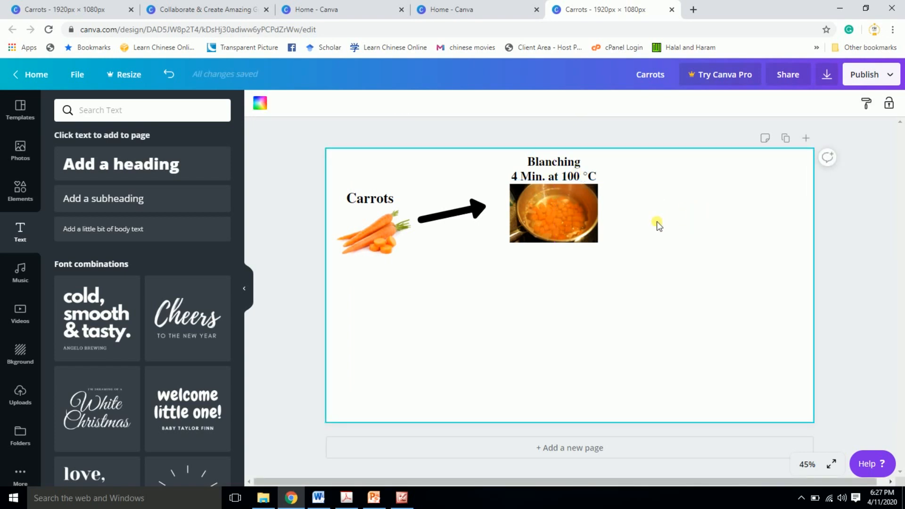
- Duplicate the arrow, angle the copy down and to the right from the carrots, and compare it with the finished abstract
click(453, 214)
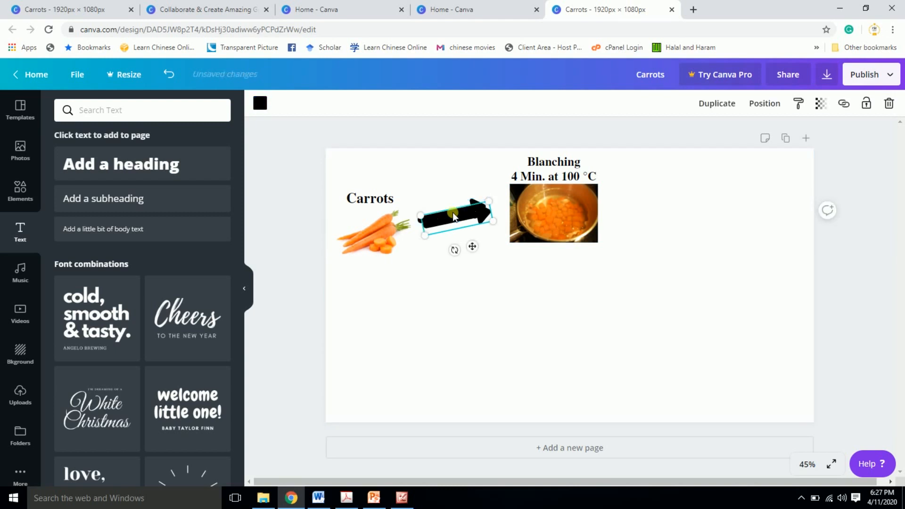
key(ctrl+d)
drag(450, 267, 445, 239)
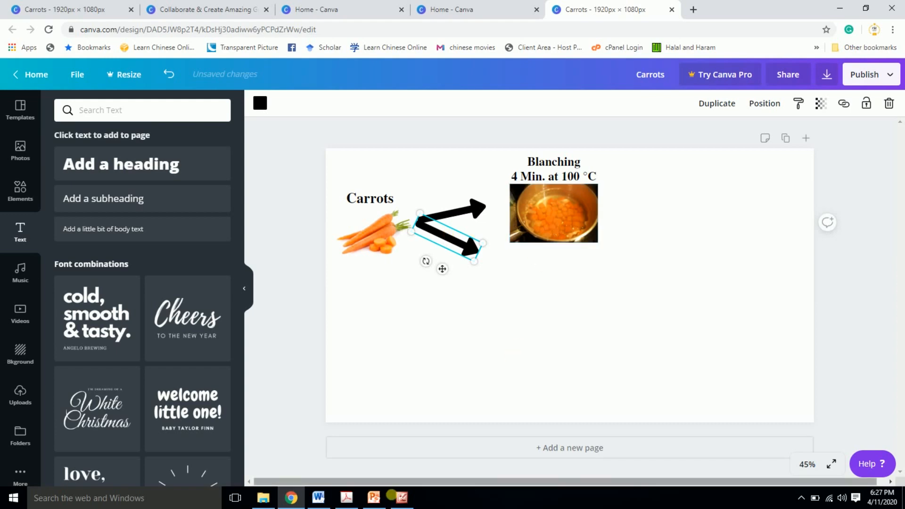
click(402, 498)
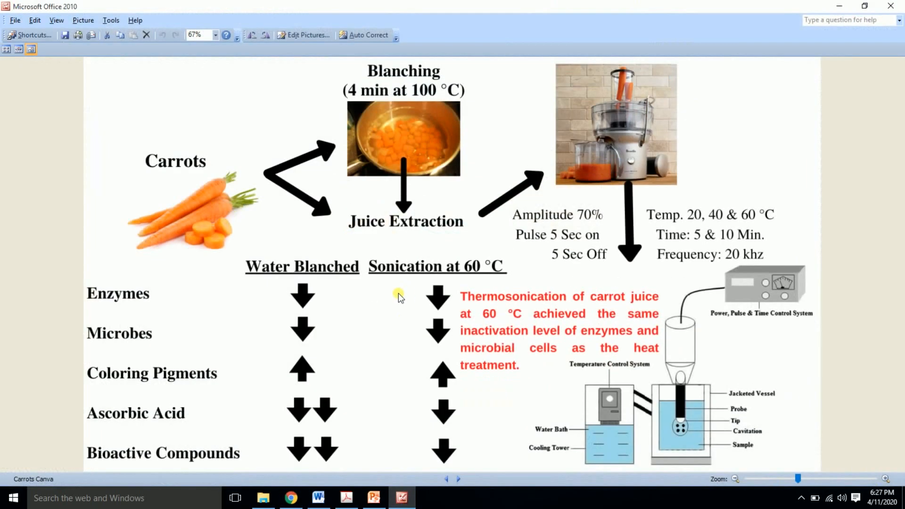
click(404, 500)
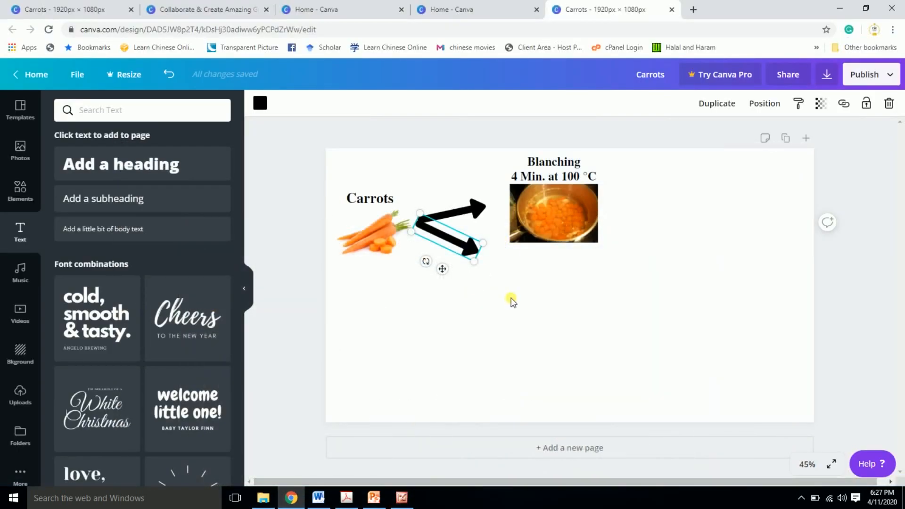
click(548, 282)
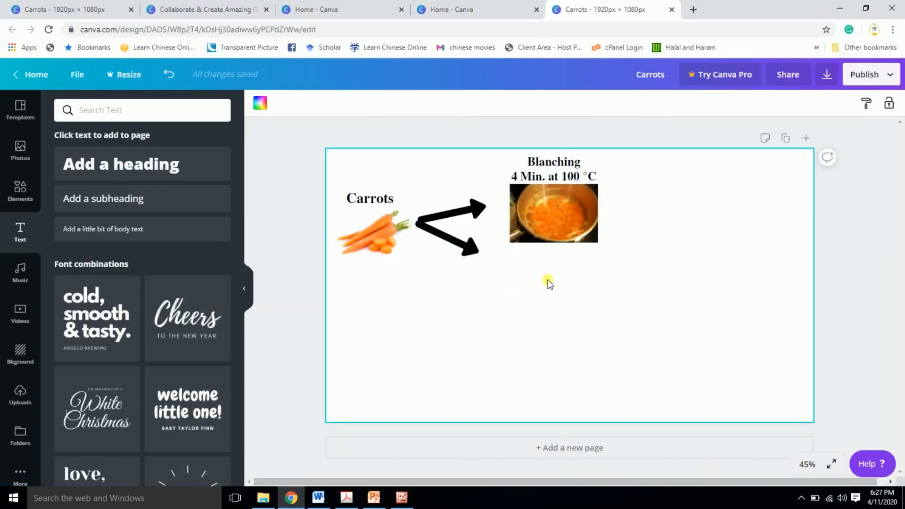
- Try a light orange and a darker orange from the carrot photo's colors on the Blanching label's text
click(563, 177)
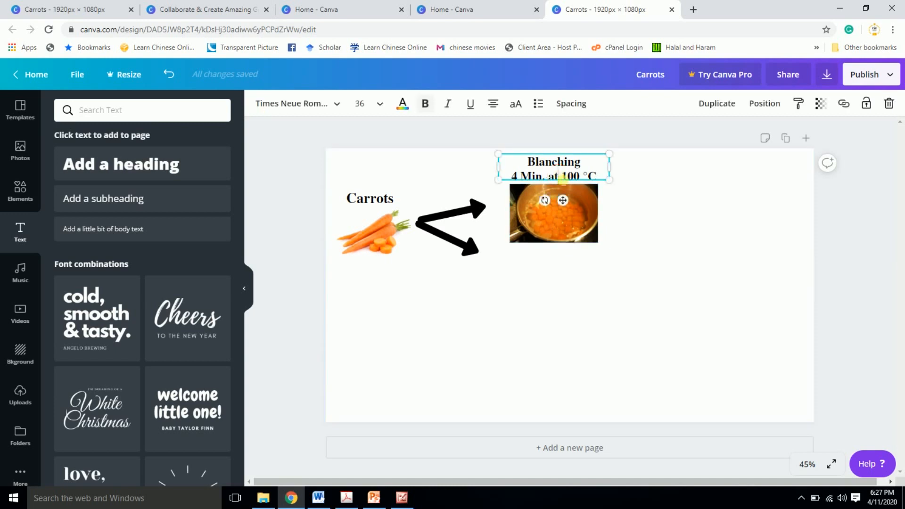
click(402, 104)
click(134, 270)
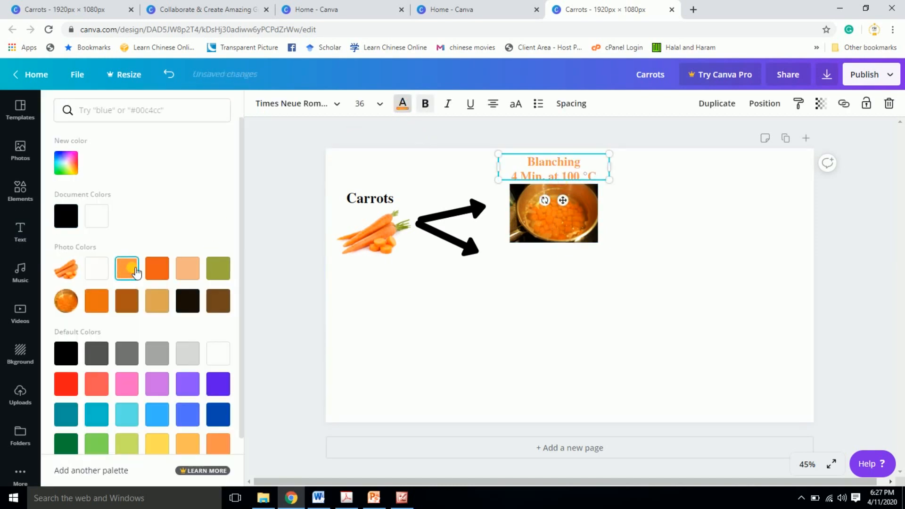
click(156, 268)
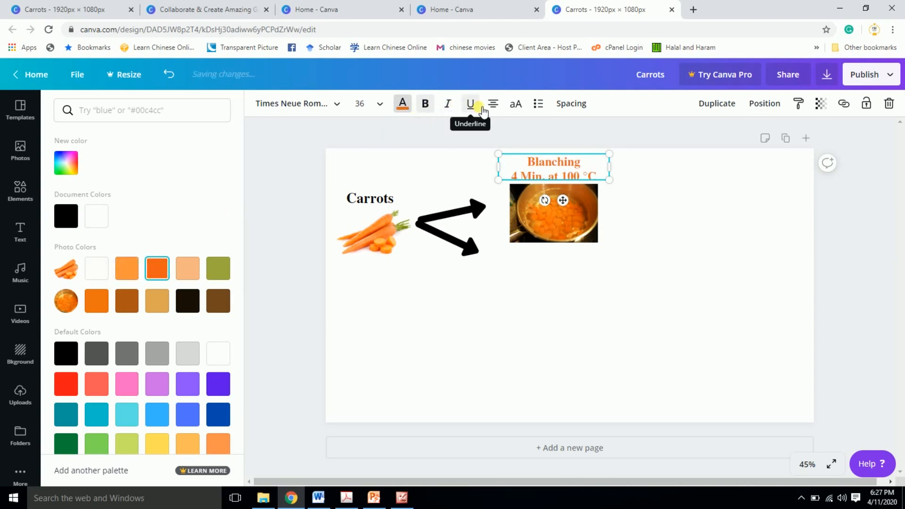
- Try left alignment on the label's second line and cycle the alignment back to centered
click(501, 110)
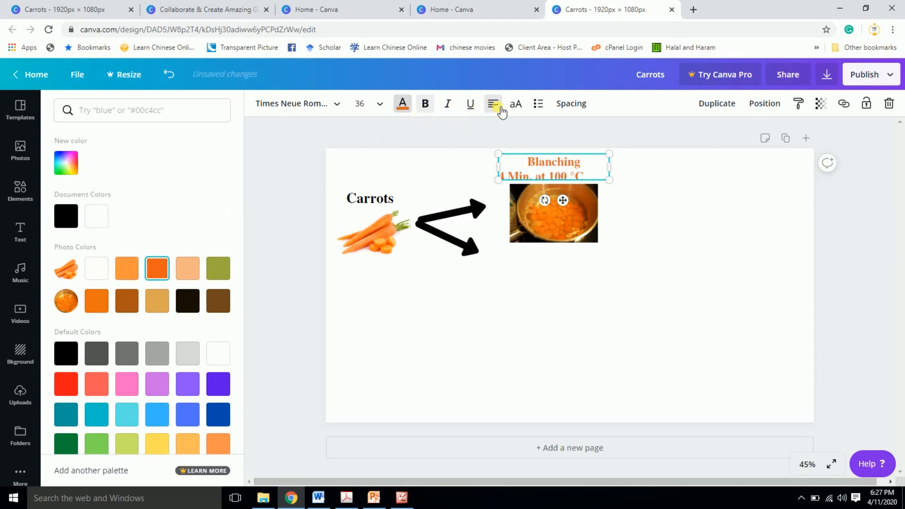
click(501, 110)
click(501, 109)
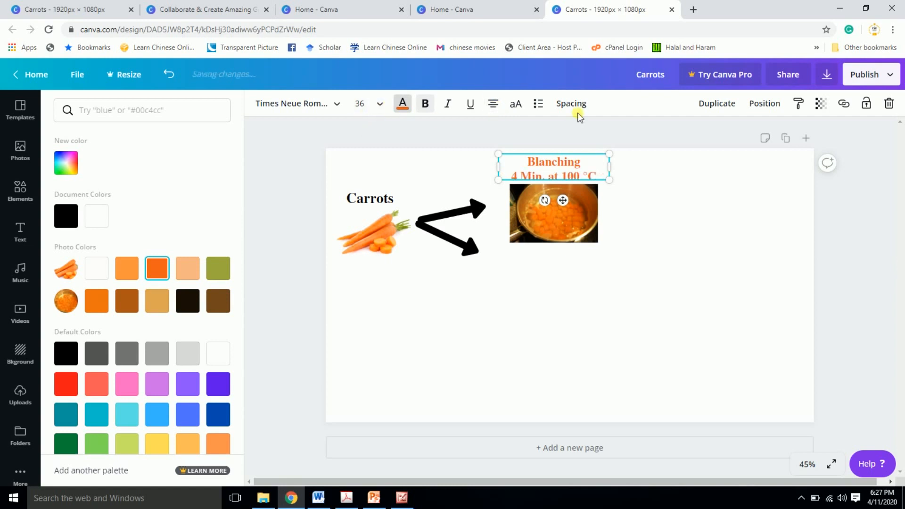
- Try uppercase on both lines of the Blanching label and restore the mixed-case text
click(520, 106)
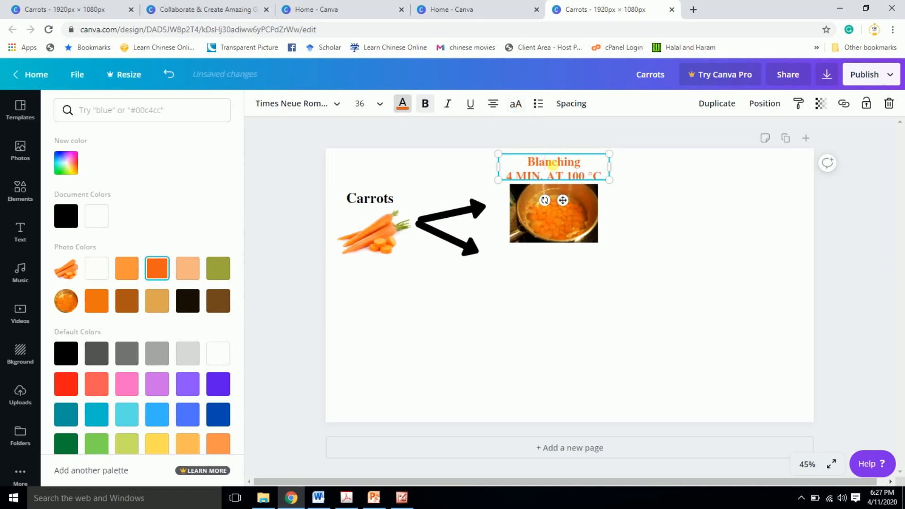
double_click(552, 163)
click(517, 113)
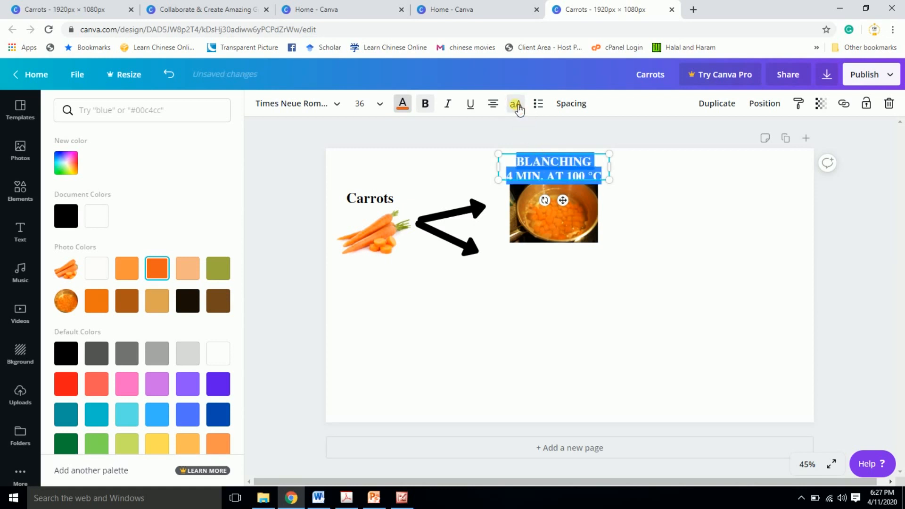
click(589, 172)
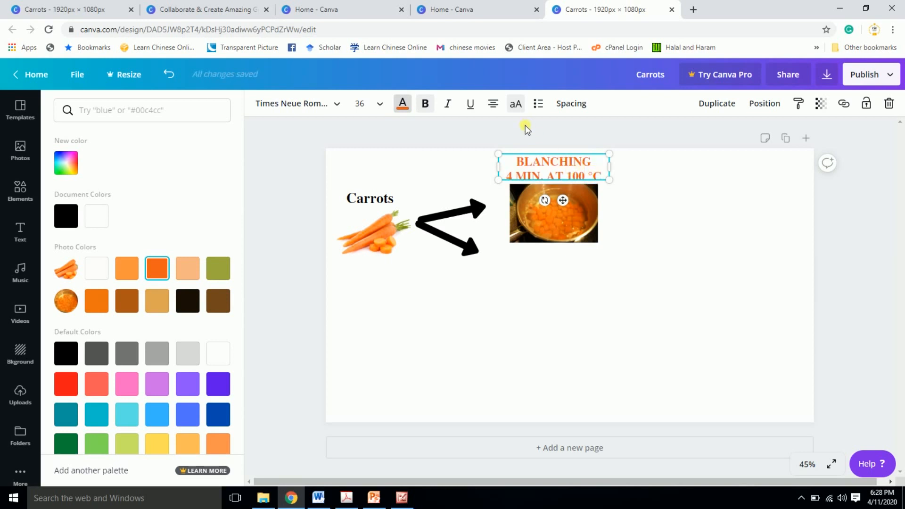
key(ctrl+a)
click(516, 105)
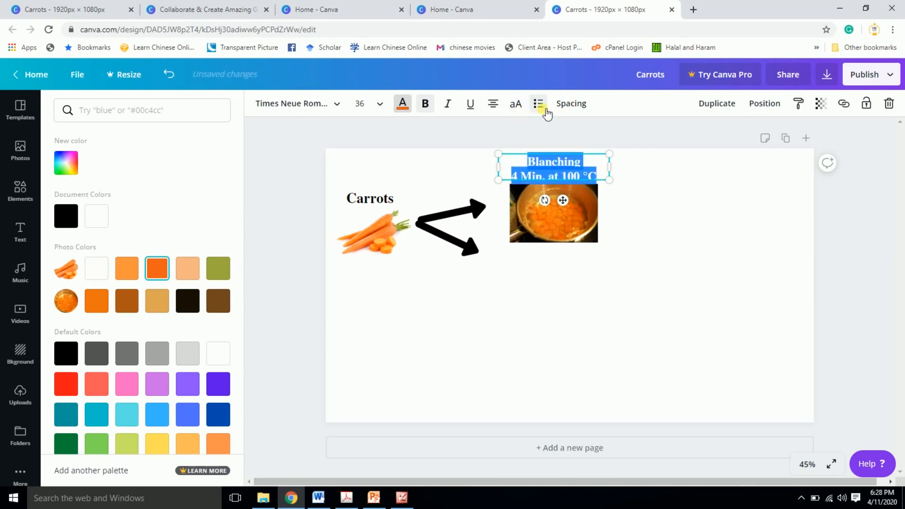
- Try bulleted and numbered list formatting on the Blanching label's two lines and remove it
click(545, 110)
click(546, 110)
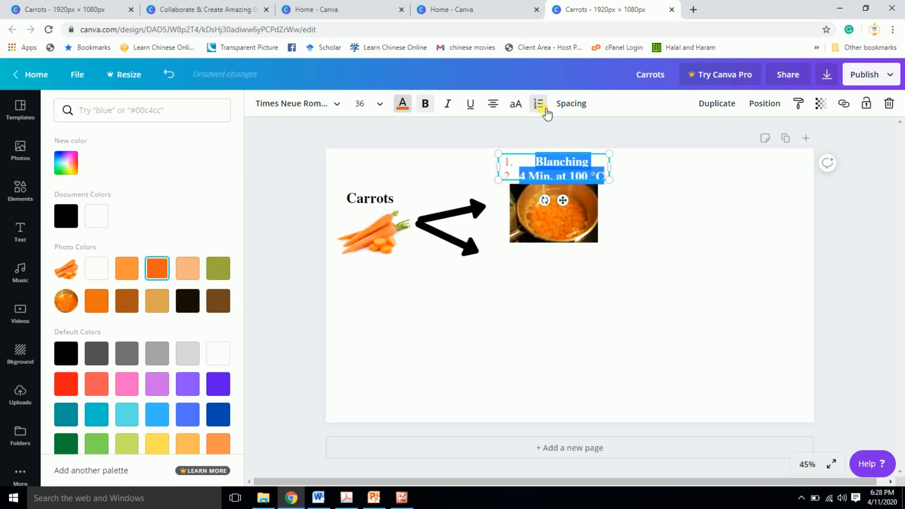
click(545, 109)
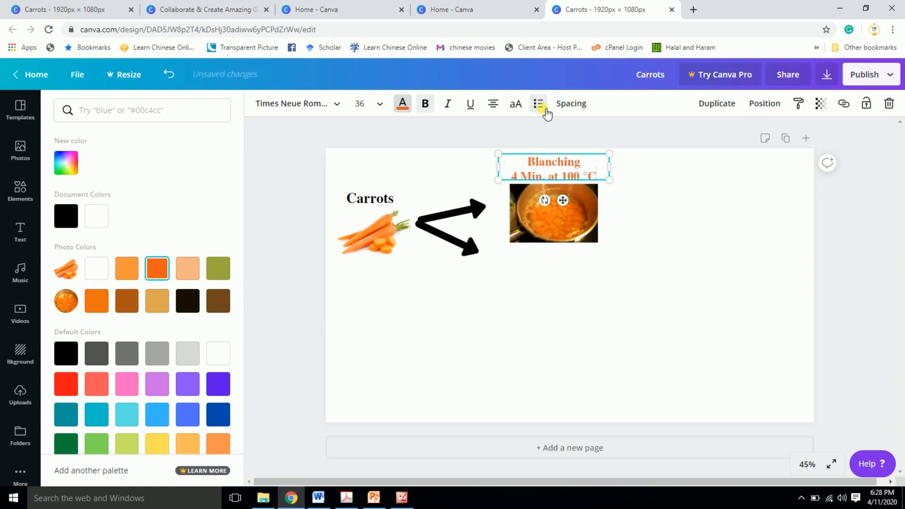
- Undo the trial formatting on the Blanching label back to black text and close the color choices
key(ctrl+z)
key(ctrl+z)
key(ctrl+z)
key(ctrl+z)
key(ctrl+z)
key(ctrl+z)
key(ctrl+z)
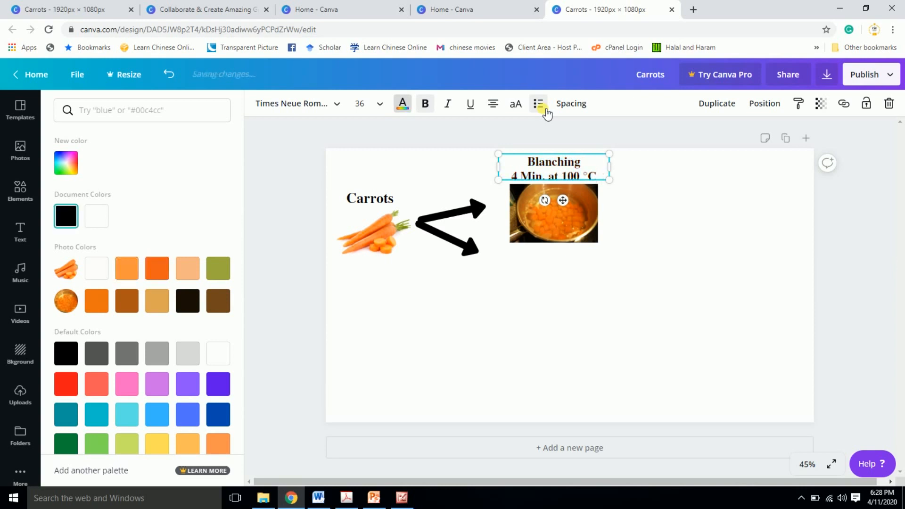
key(Escape)
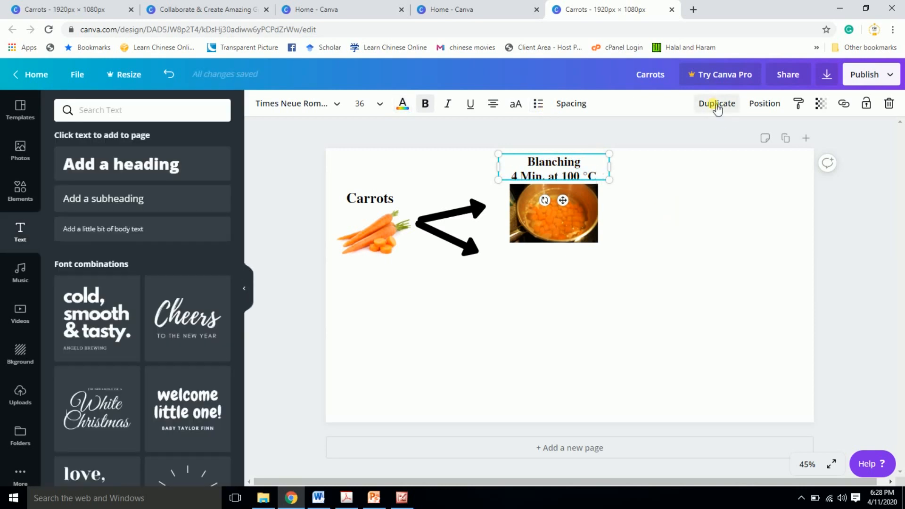
- Duplicate the Blanching label, move the copy right of the blanching image, and delete it
click(719, 105)
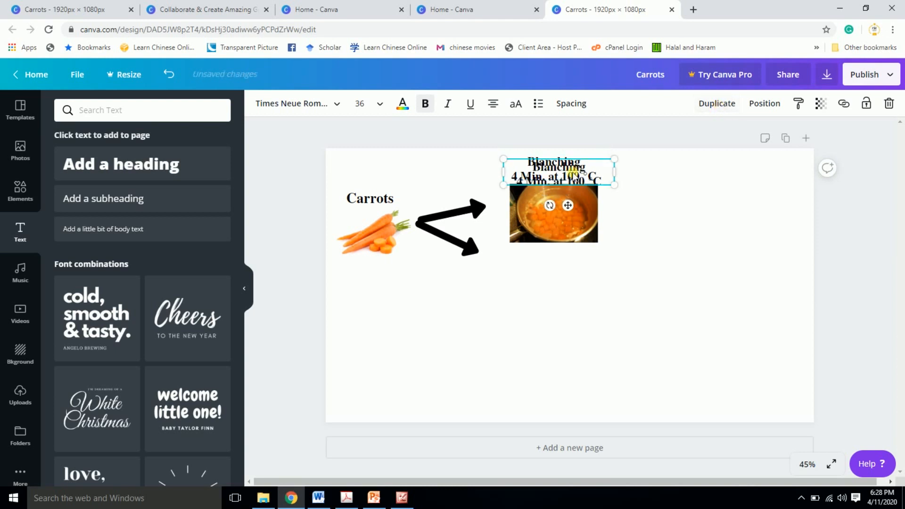
drag(573, 174, 698, 241)
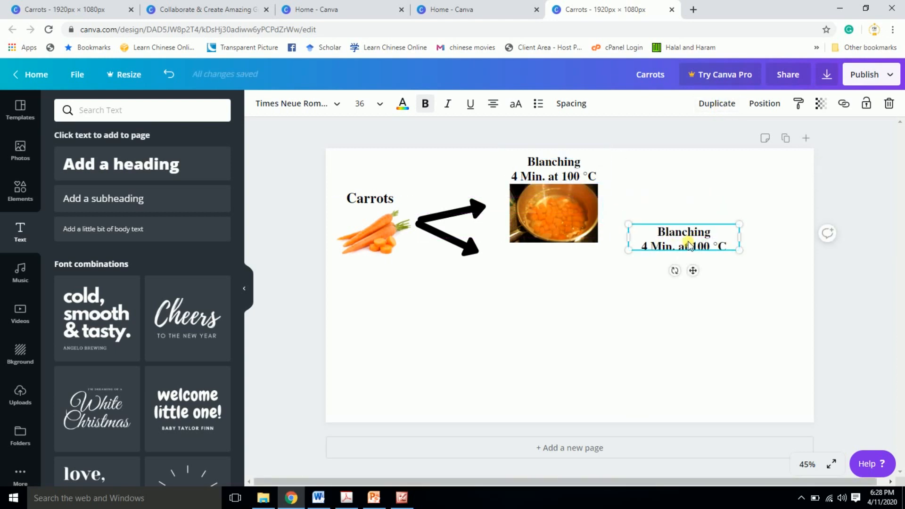
key(Delete)
- Try aligning the Blanching label to the page center, and move it back above the blanching image
click(570, 178)
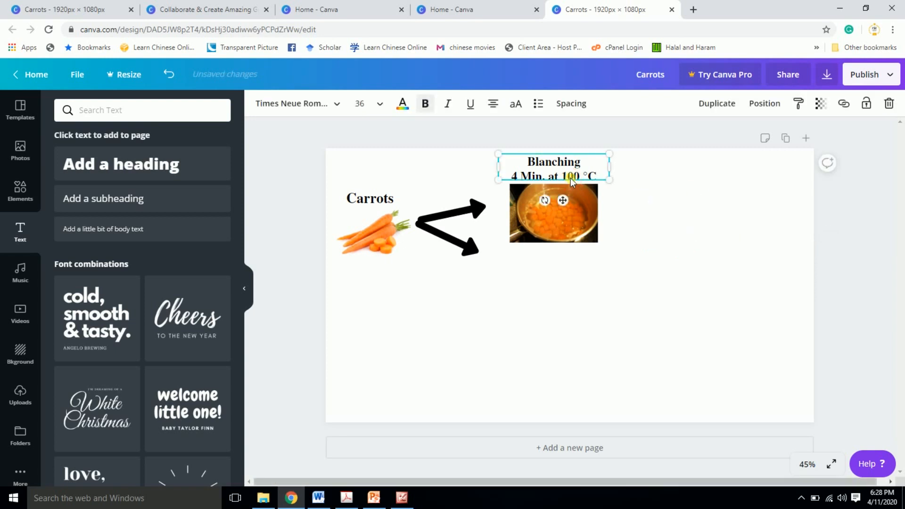
click(774, 113)
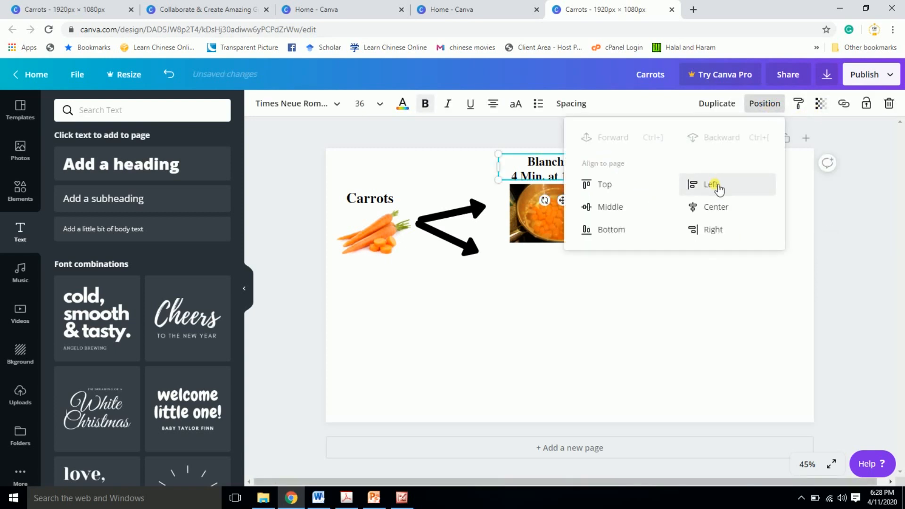
click(717, 206)
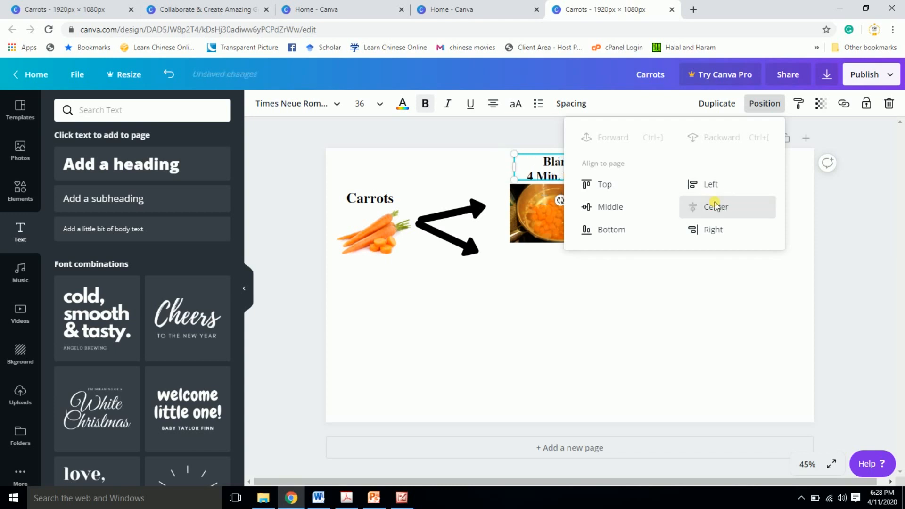
click(683, 316)
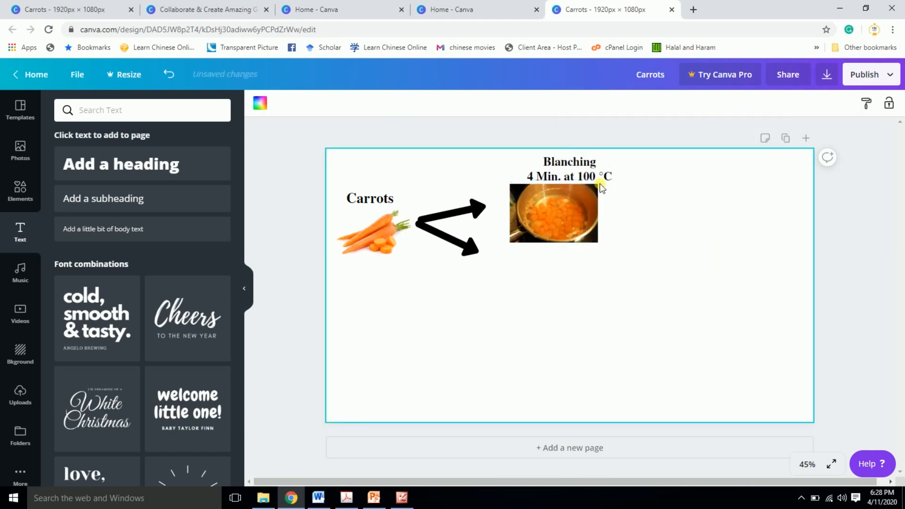
drag(597, 177, 581, 173)
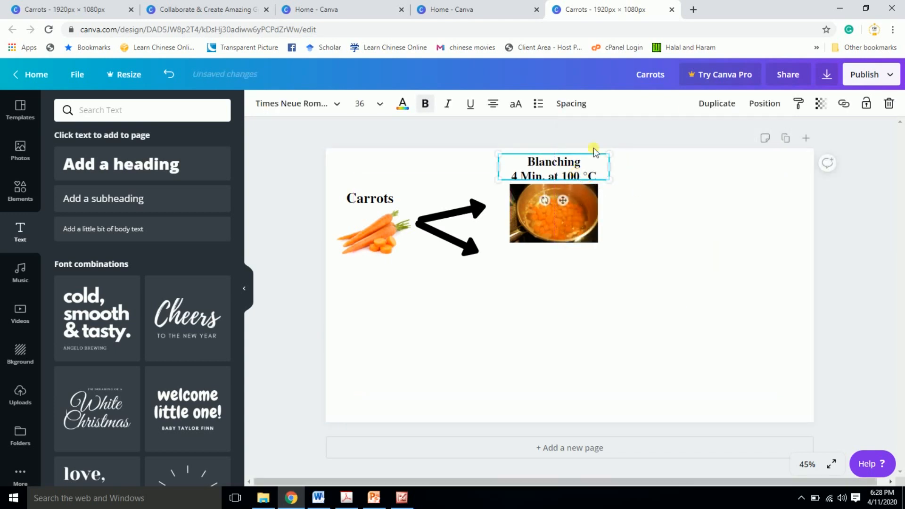
- Try aligning the Blanching label to the page's right edge, and return it above the blanching image
click(764, 104)
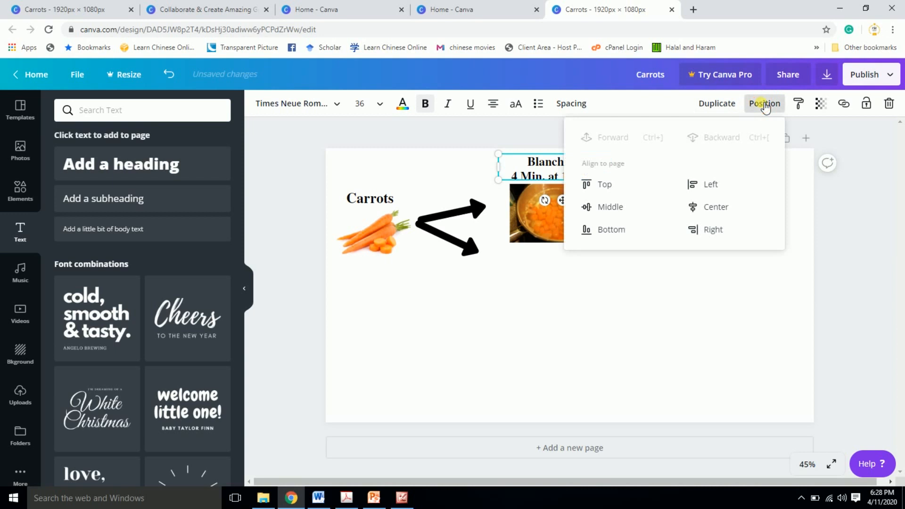
click(712, 229)
click(767, 304)
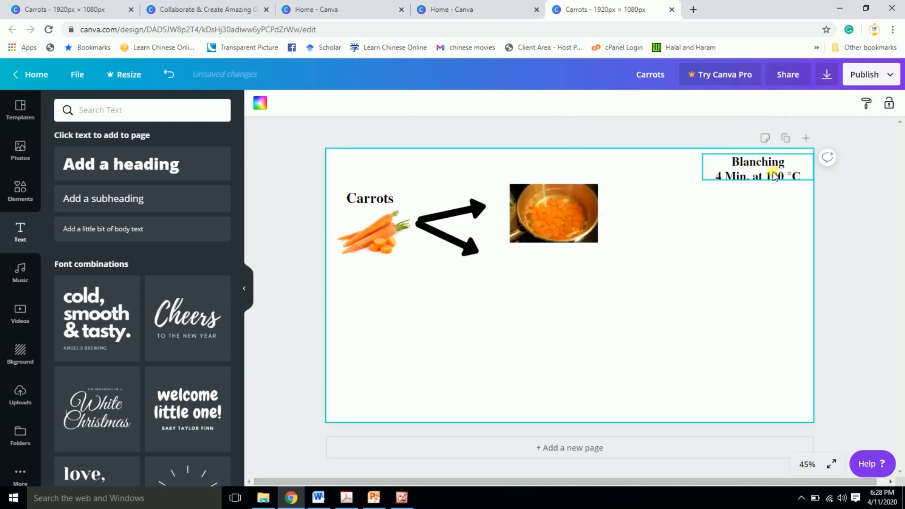
drag(770, 174, 567, 177)
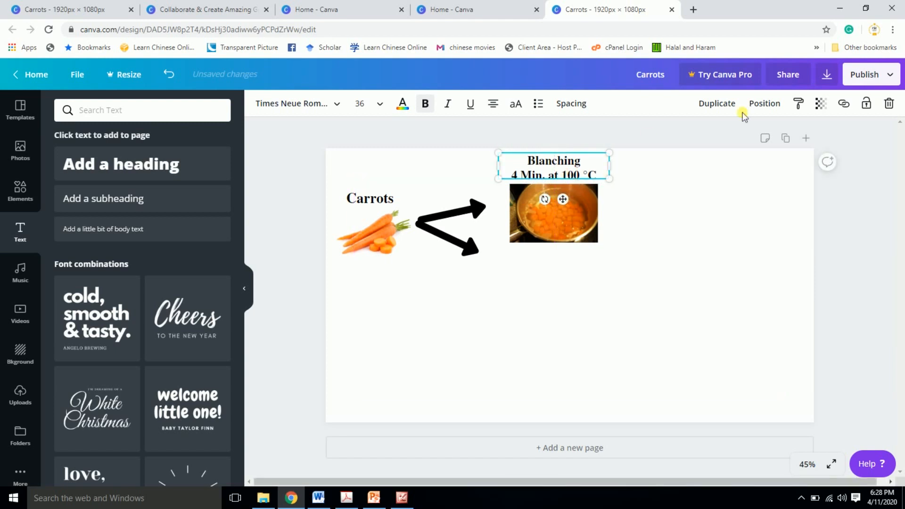
- Try aligning the Blanching label to the vertical middle of the page
click(760, 104)
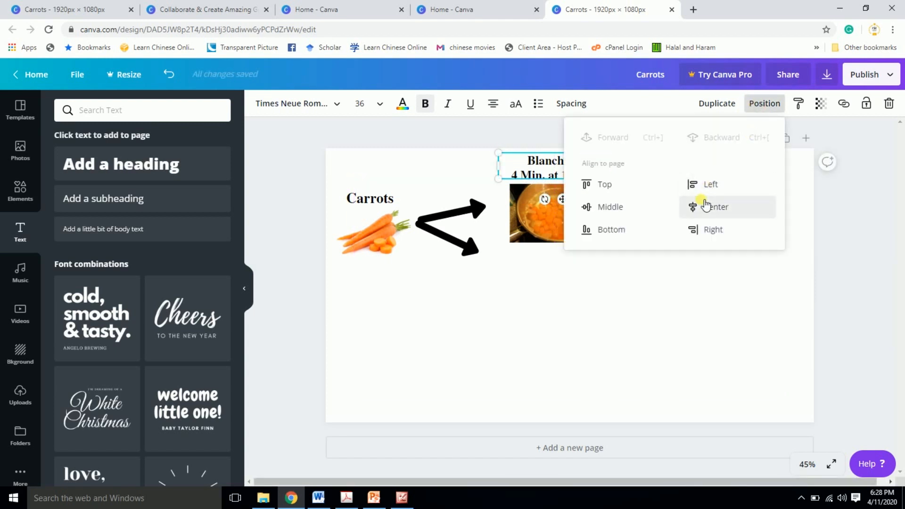
click(623, 209)
click(637, 293)
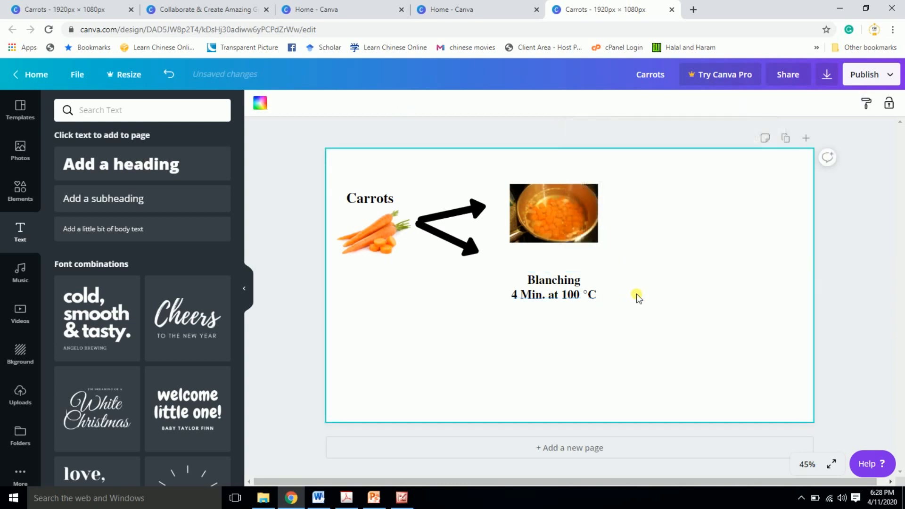
- Try aligning the Blanching label to the page's left edge, and move it back above the blanching image
click(571, 289)
click(755, 105)
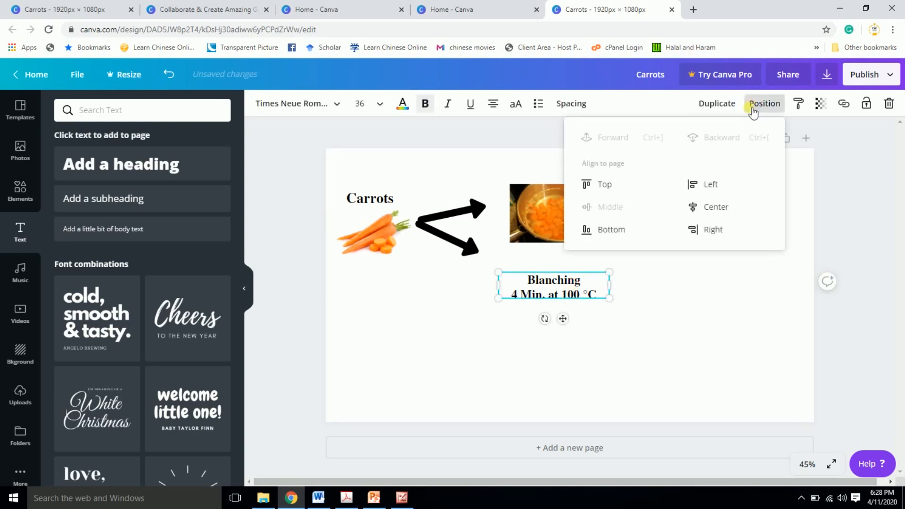
click(713, 188)
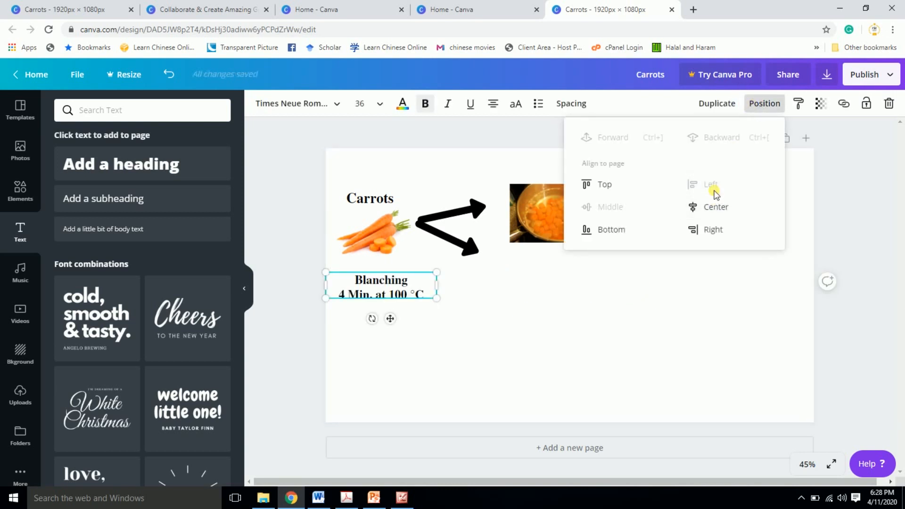
click(469, 284)
click(412, 287)
drag(412, 287, 579, 172)
- Set the transparency of the blanching image to 58
click(799, 103)
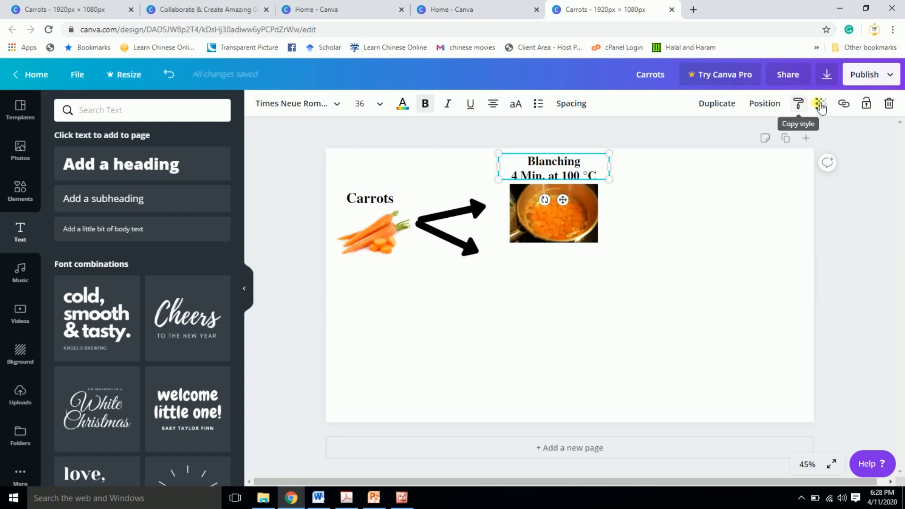
click(820, 104)
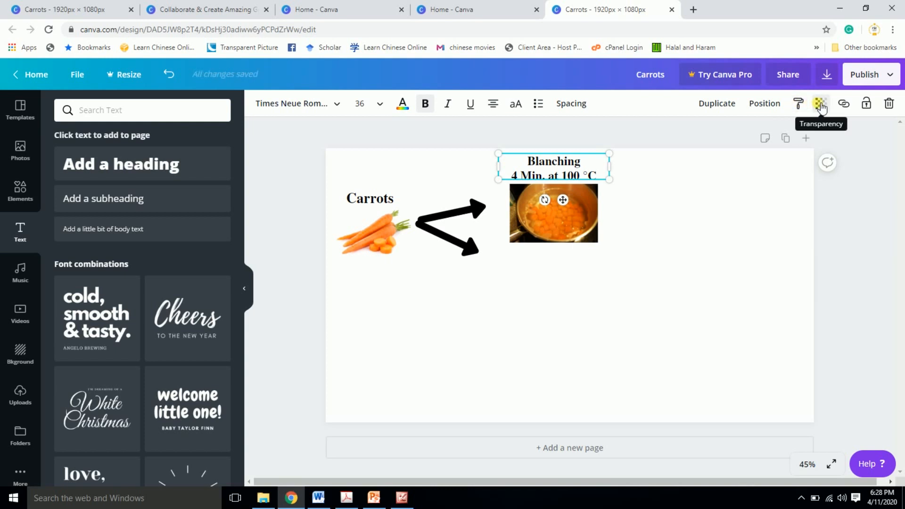
click(556, 215)
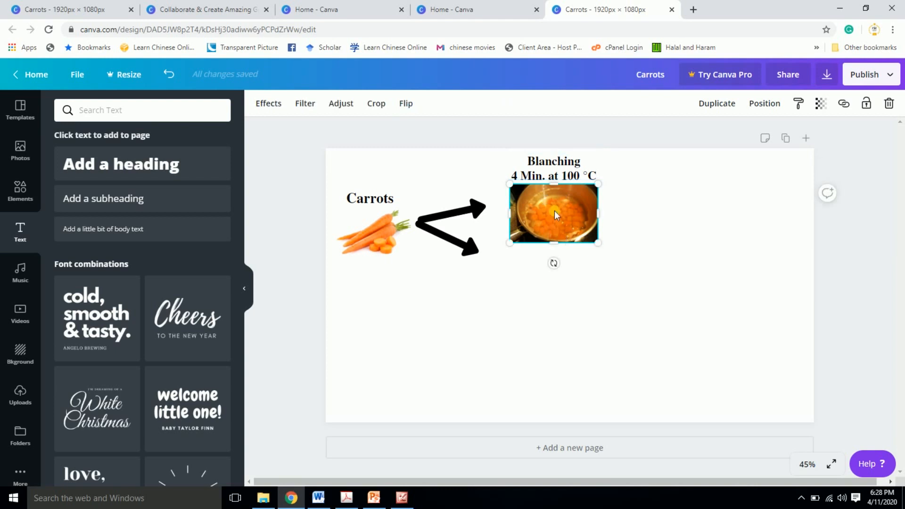
click(821, 104)
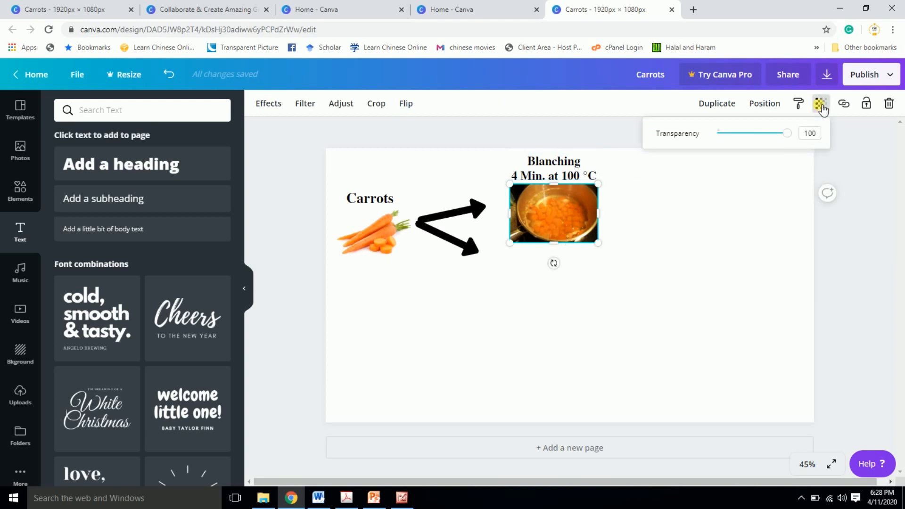
drag(785, 133, 763, 143)
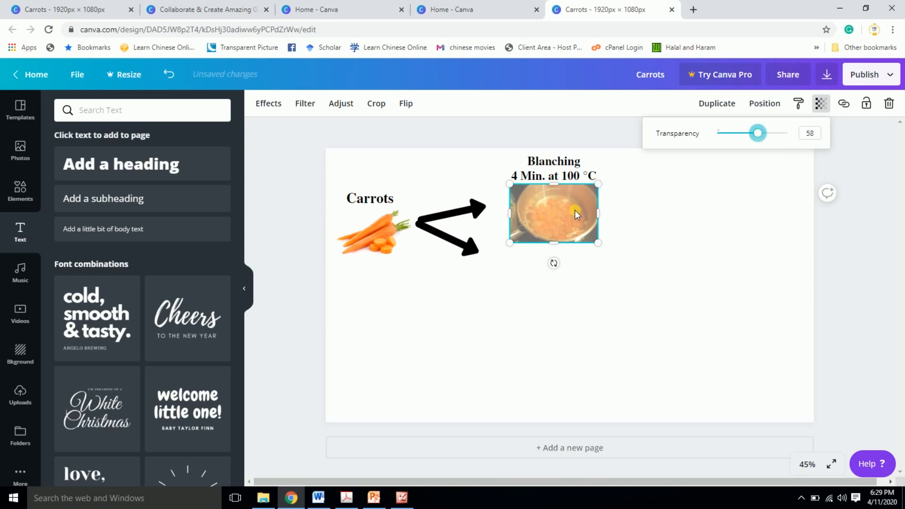
click(647, 285)
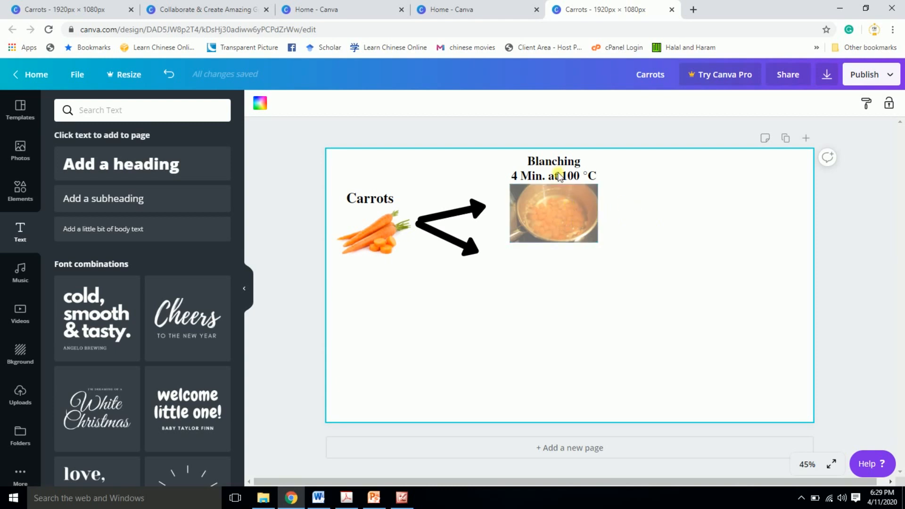
- Move the Blanching label onto the center of the blanching image
drag(564, 176, 568, 213)
click(655, 227)
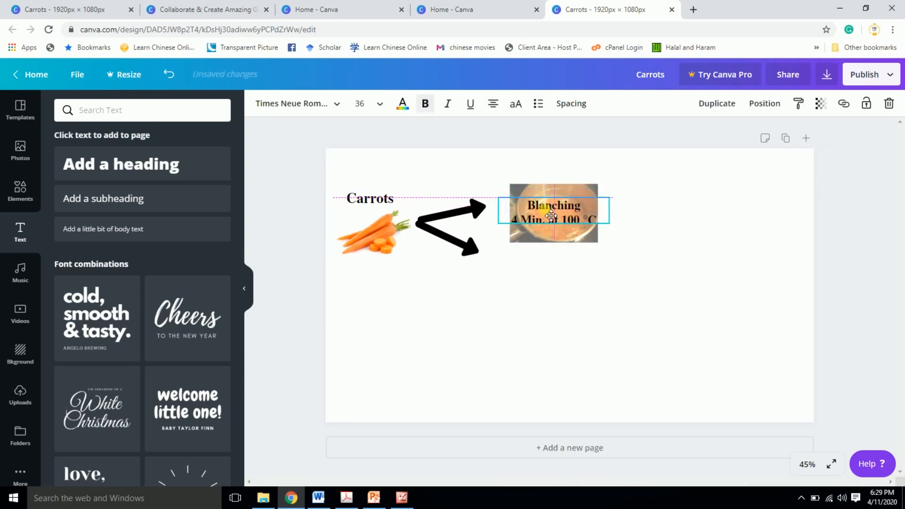
click(691, 244)
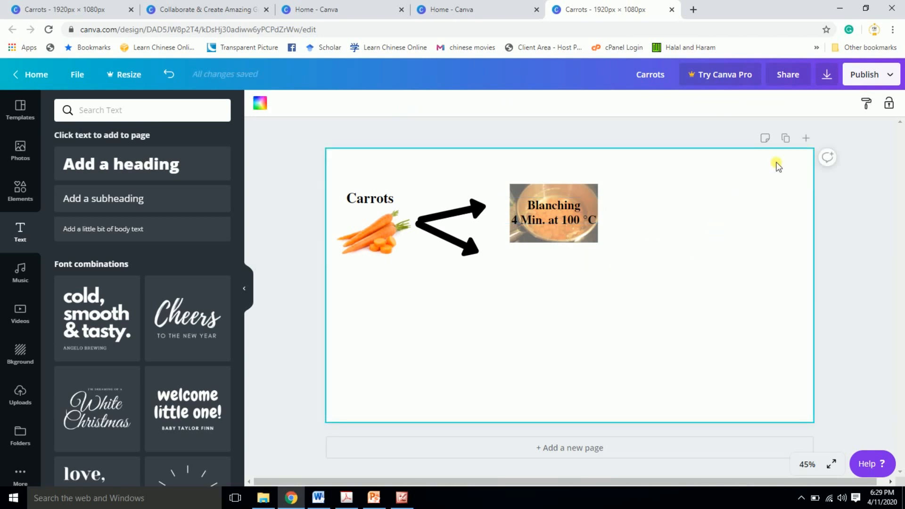
click(587, 234)
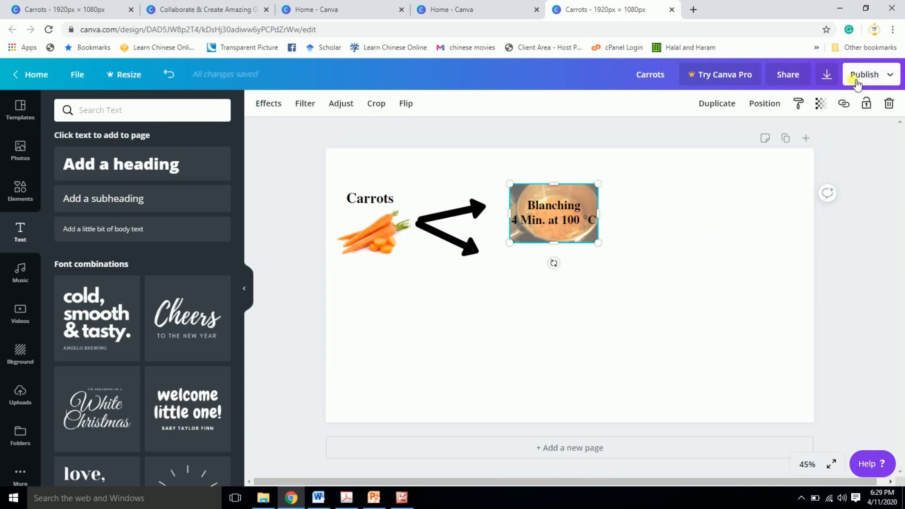
click(820, 105)
click(849, 132)
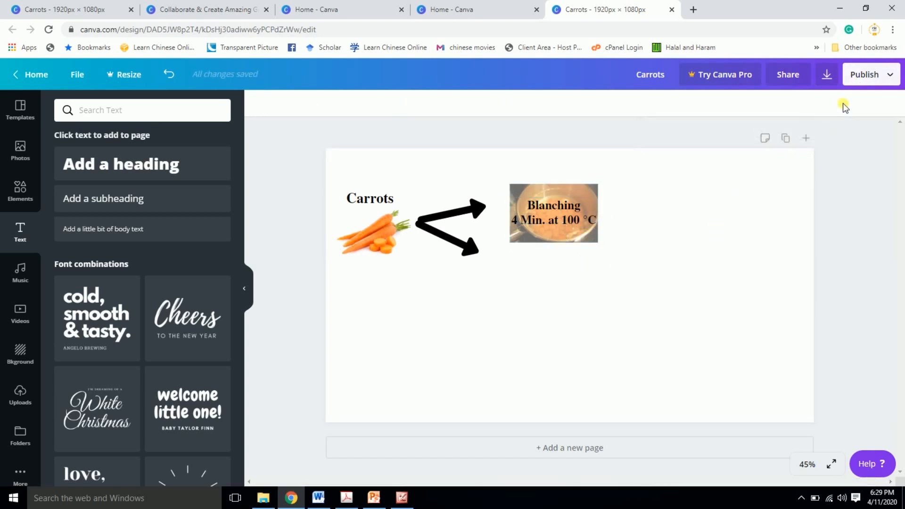
- Lock the blanching image in place, and move the Blanching label off it to the right
click(562, 195)
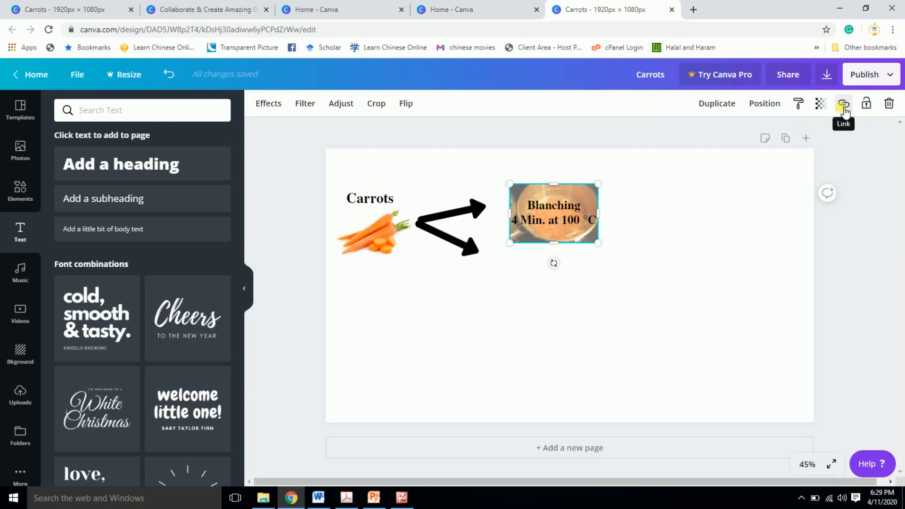
click(872, 109)
click(707, 257)
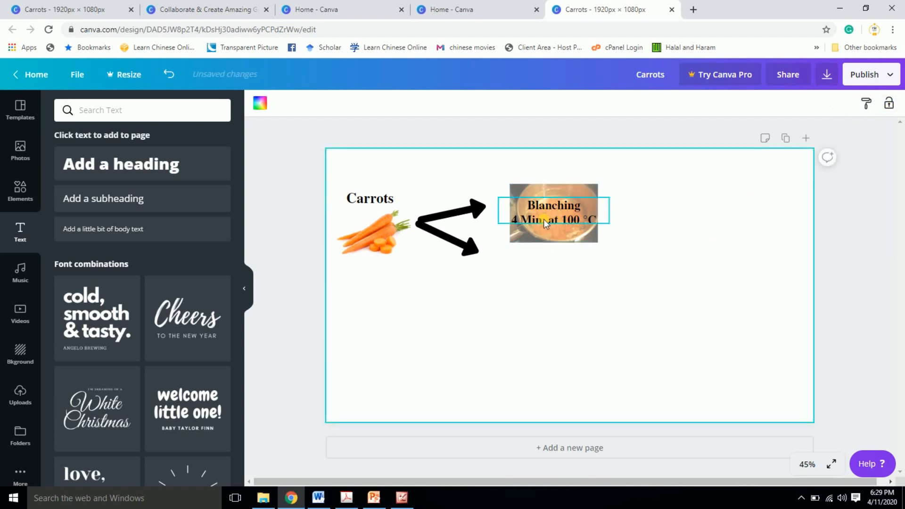
drag(544, 219, 652, 241)
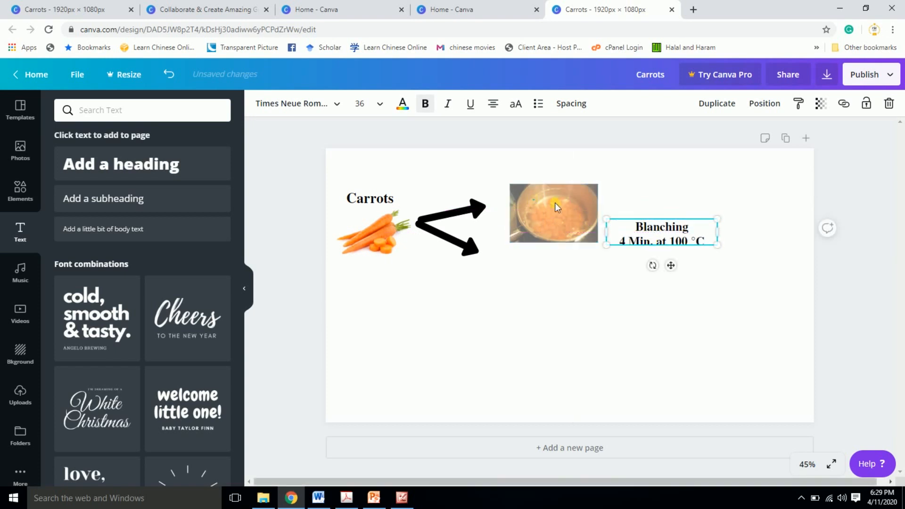
drag(601, 219, 646, 218)
- Unlock the blanching image and deselect it
click(543, 210)
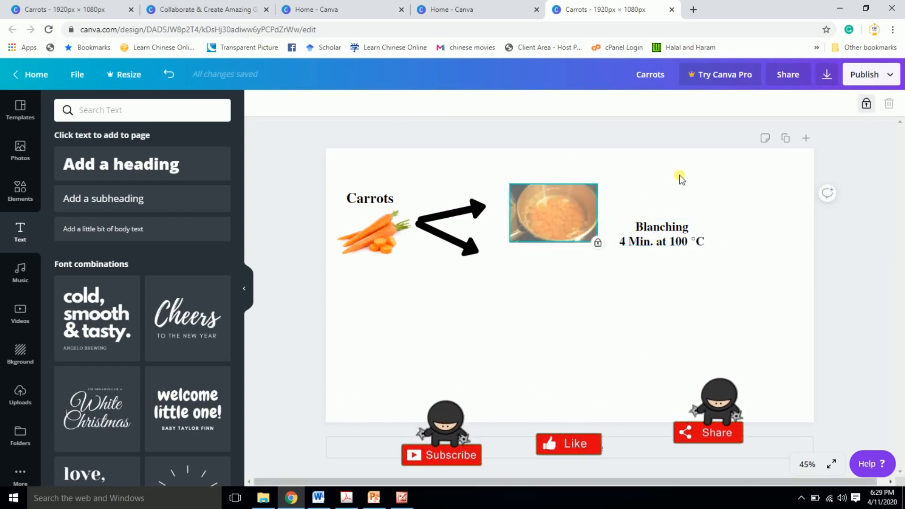
click(866, 103)
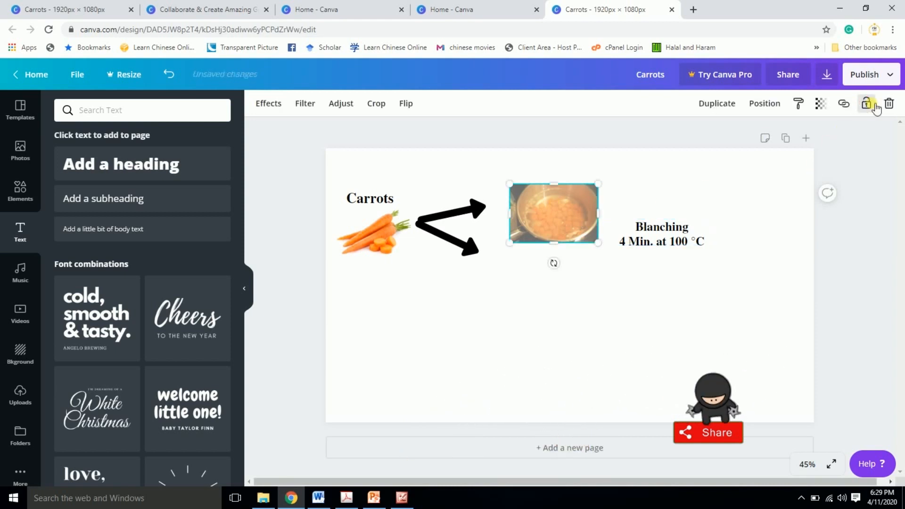
click(650, 249)
- Move the Blanching label level with the blanching image on its right side, and lock the label in place
drag(649, 235, 672, 215)
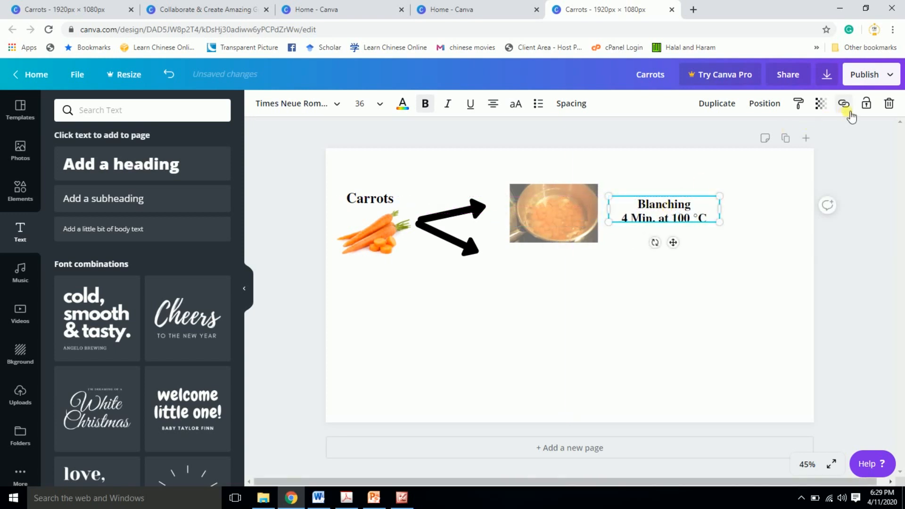
click(705, 304)
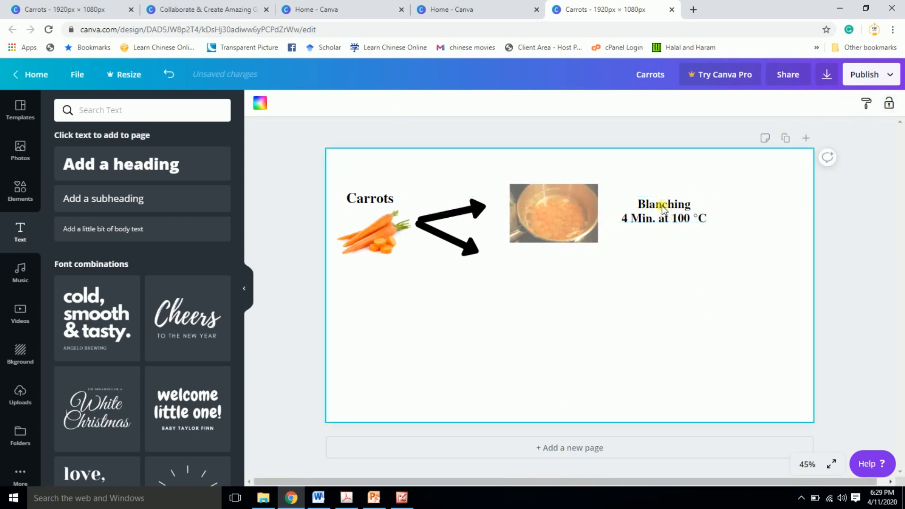
drag(662, 206, 645, 282)
click(669, 216)
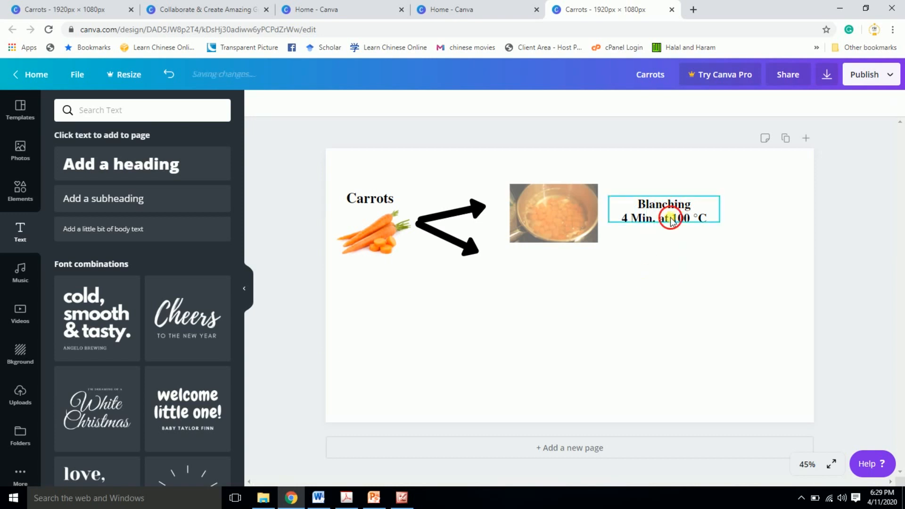
click(703, 268)
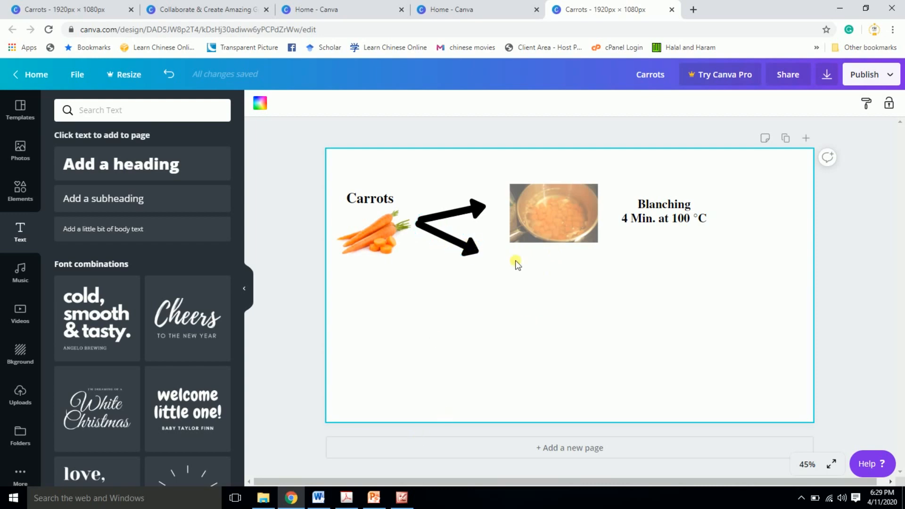
- Switch to the finished carrot graphical abstract open in the Microsoft Office 2010 picture viewer
click(402, 497)
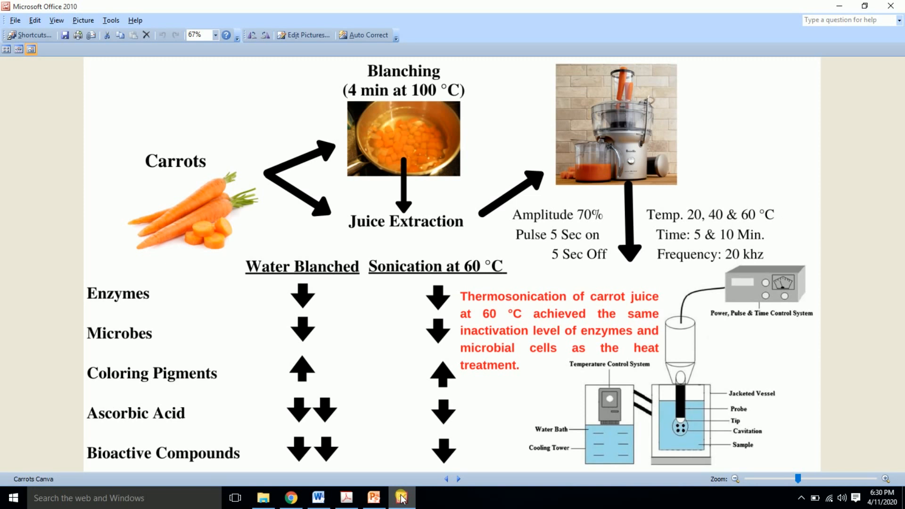